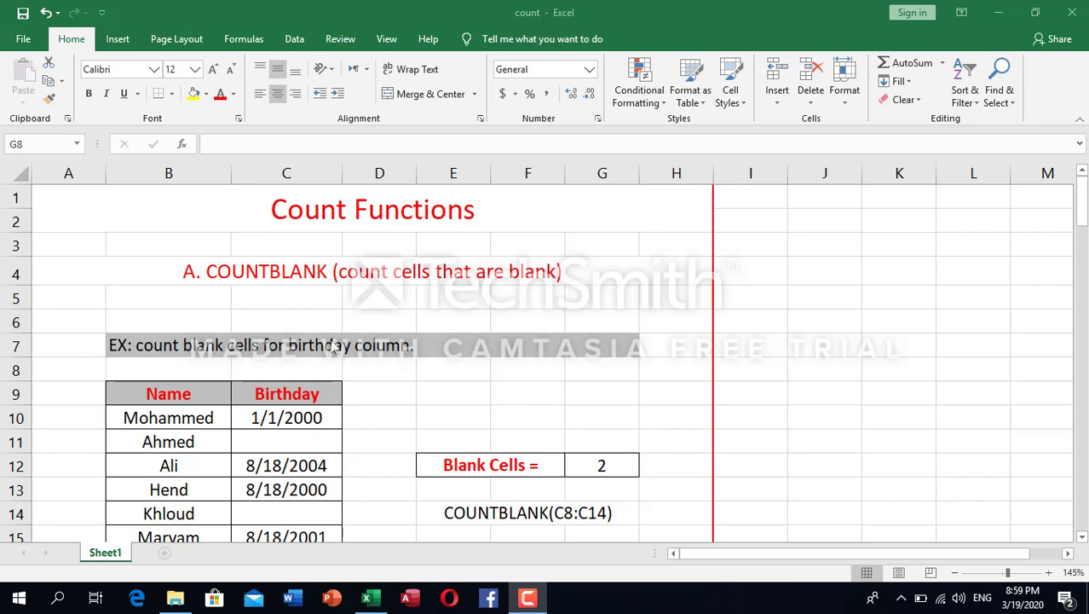
# Enter the formula =COUNTBLANK(C10:C16) in cell G11 to count the blank cells in the Birthday column.
pyautogui.scroll(-1, 334, 346)
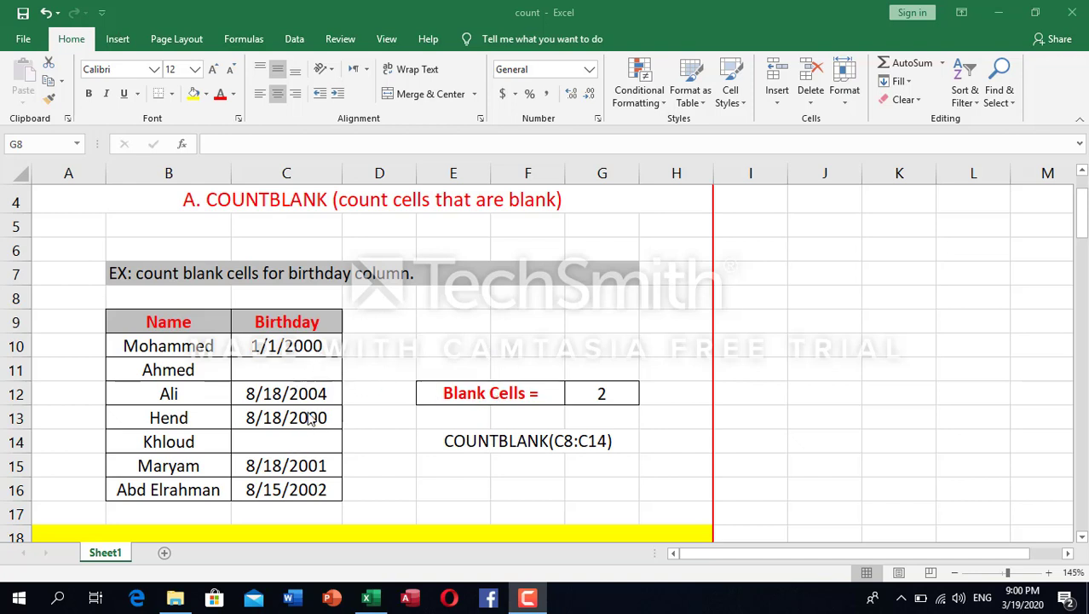
pyautogui.click(571, 365)
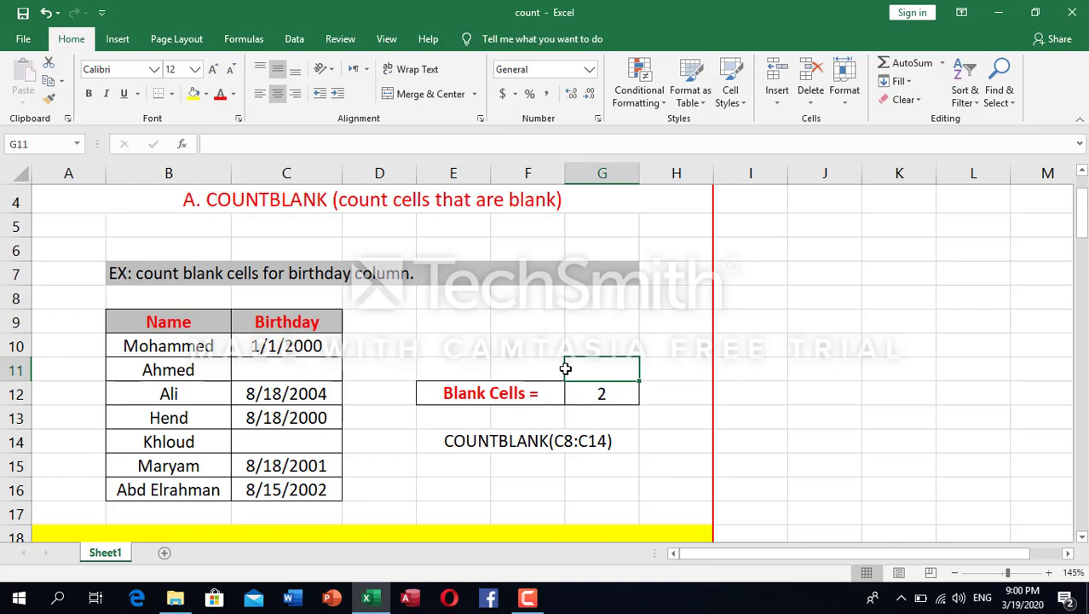
pyautogui.write('=')
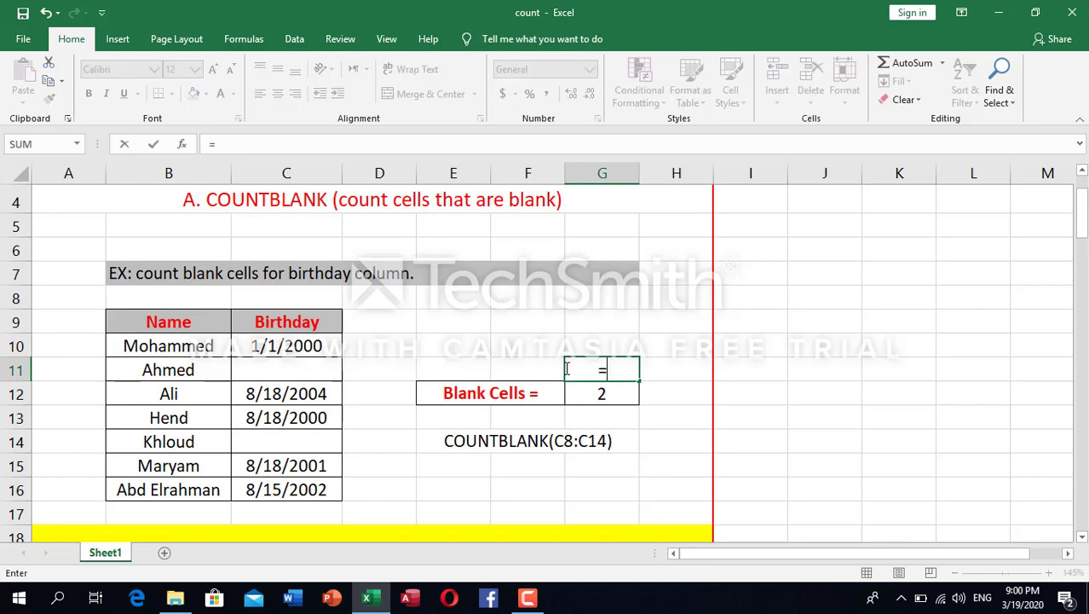
pyautogui.write('count')
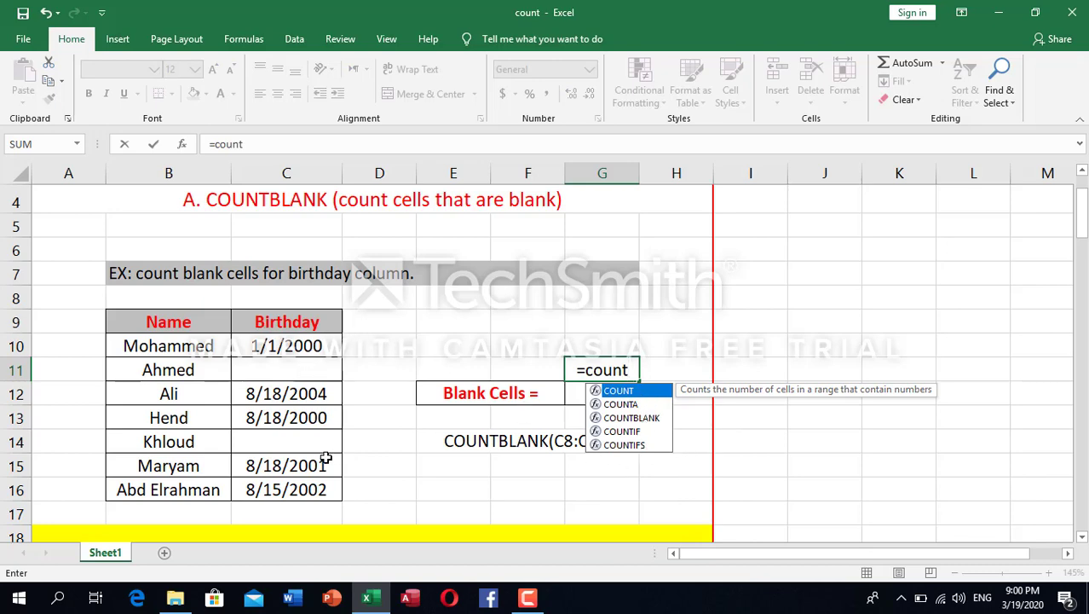
pyautogui.doubleClick(619, 417)
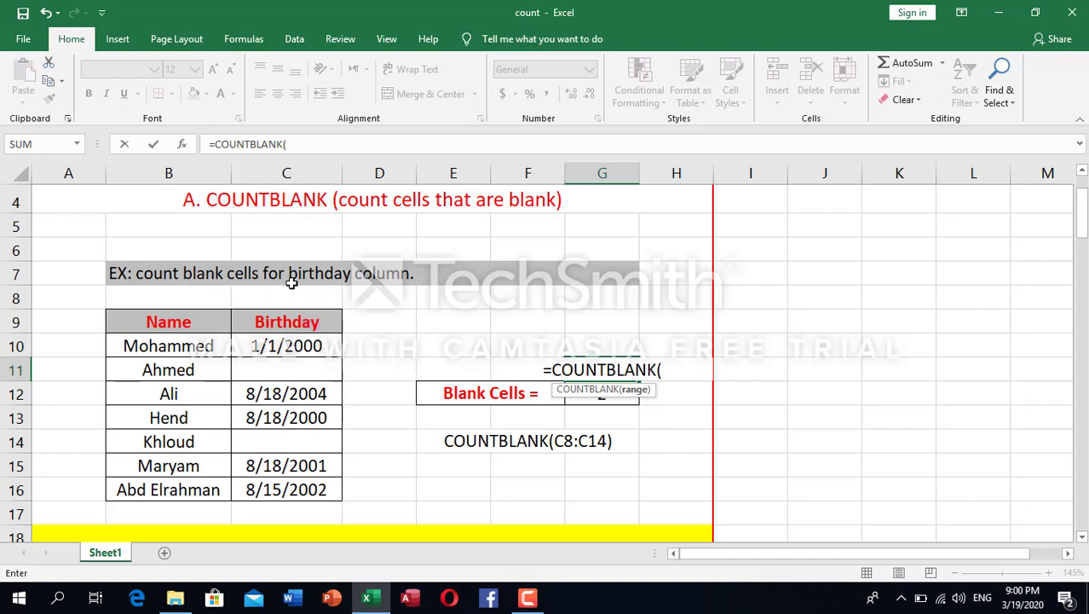
pyautogui.click(320, 346)
pyautogui.moveTo(319, 345); pyautogui.dragTo(290, 489)
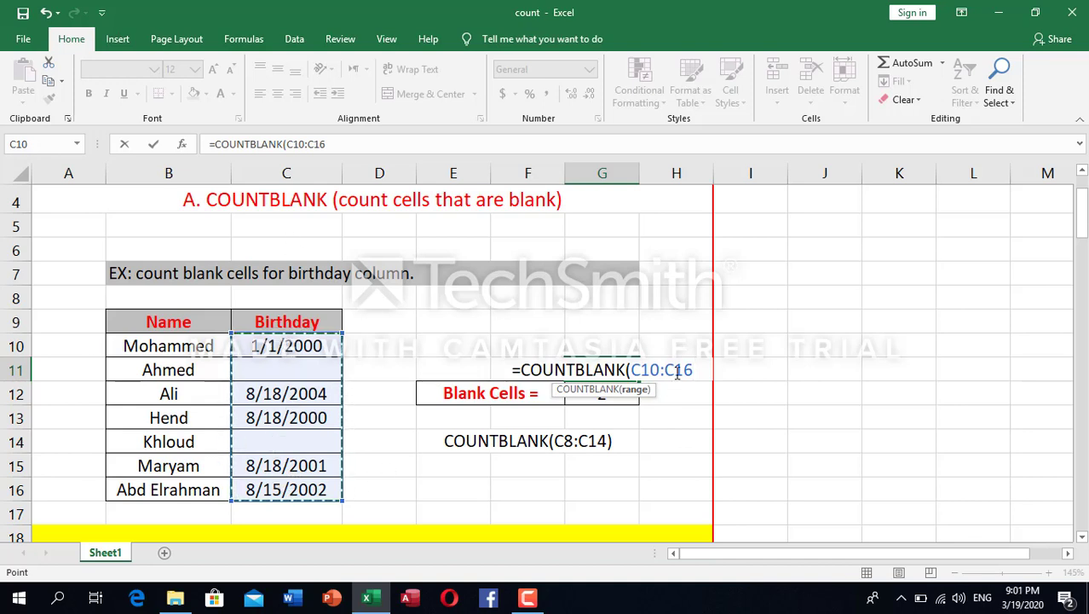
pyautogui.write(')')
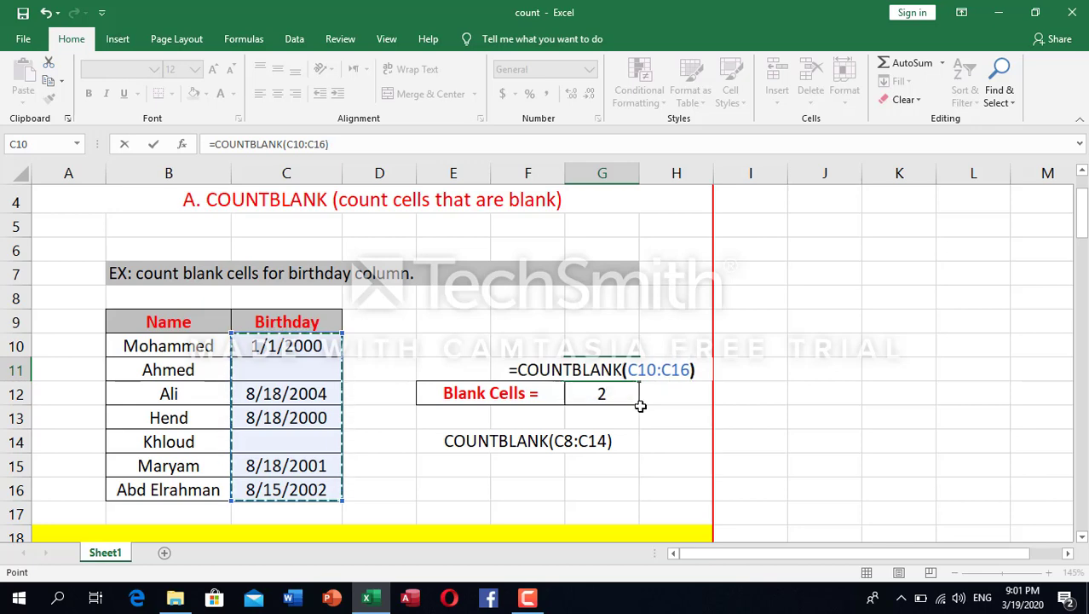
pyautogui.press('Return')
# Delete the duplicate COUNTBLANK formula from cell G11 and select the existing blank-cells result in G12.
pyautogui.click(600, 368)
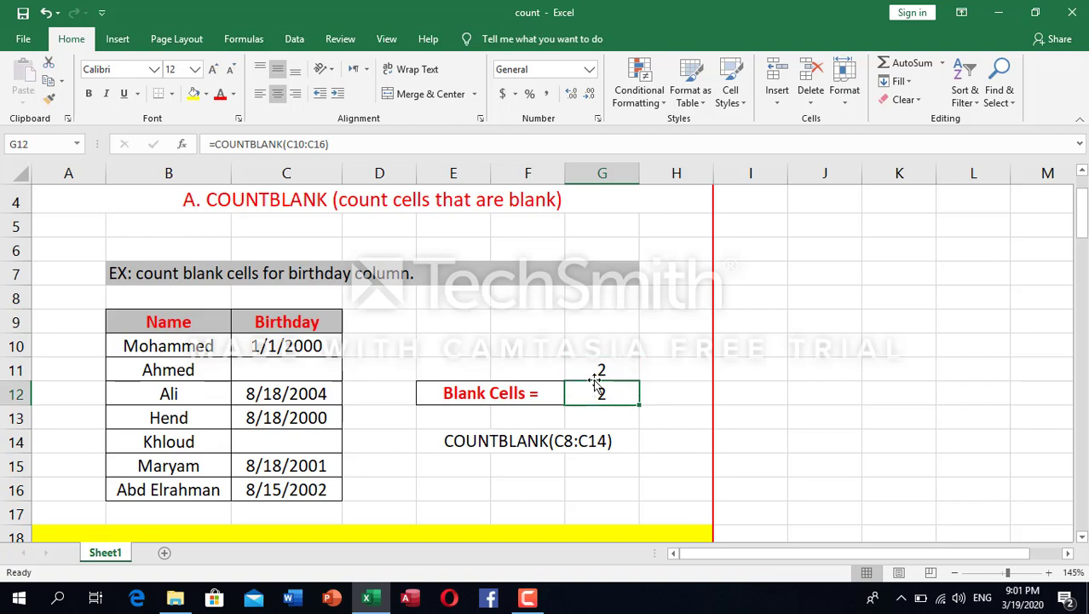
pyautogui.click(588, 391)
pyautogui.click(588, 374)
pyautogui.press('Delete')
pyautogui.click(585, 391)
# Examine the COUNTBLANK formula in G26 and the COUNTA formula in G29 of the COUNTA example.
pyautogui.scroll(-4, 329, 388)
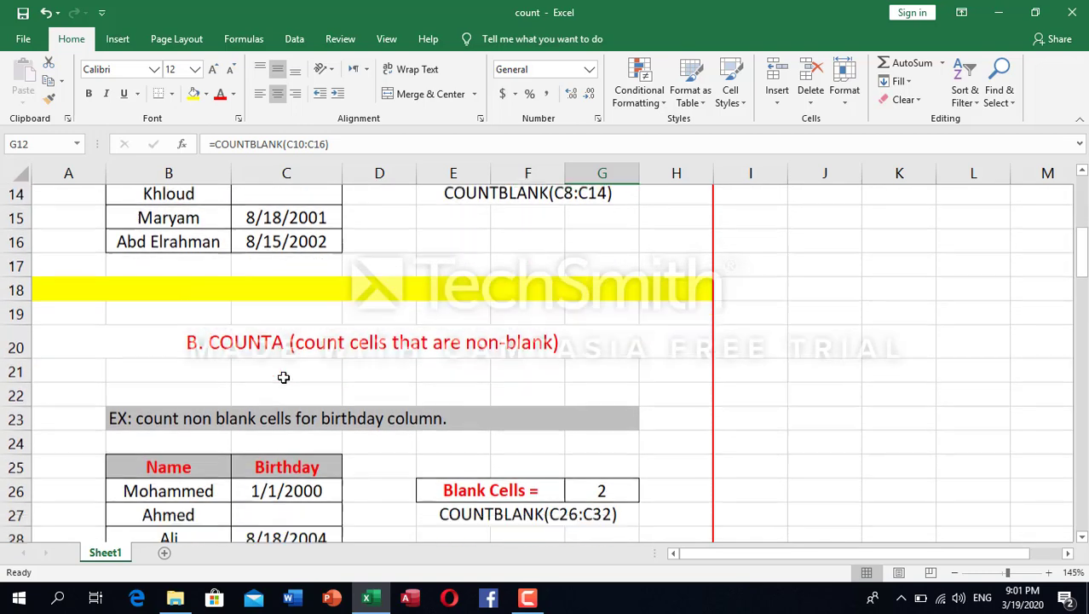
pyautogui.scroll(-1, 284, 377)
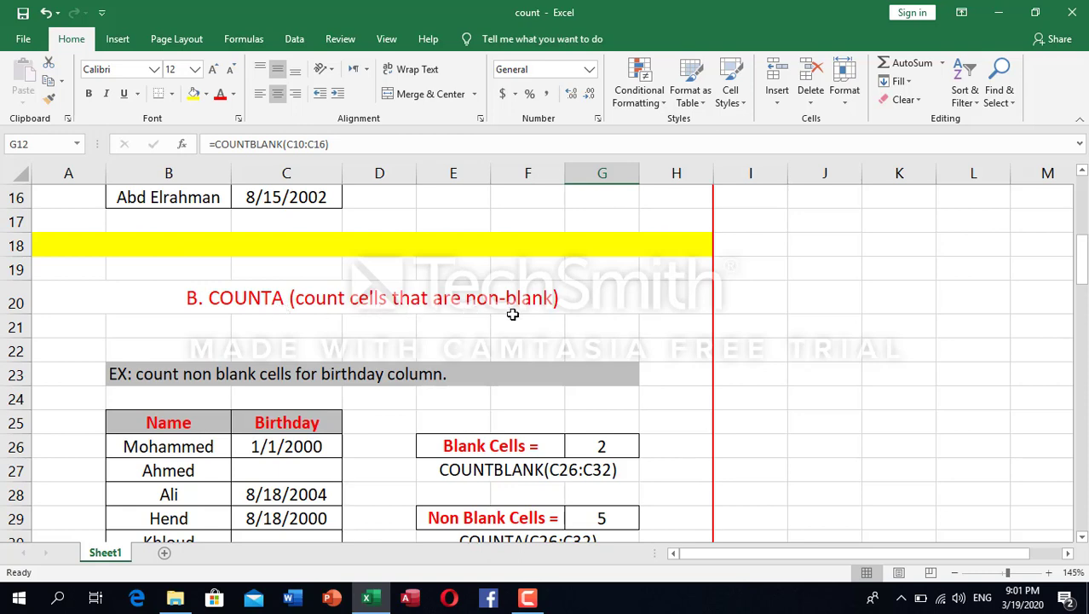
pyautogui.scroll(-1, 305, 383)
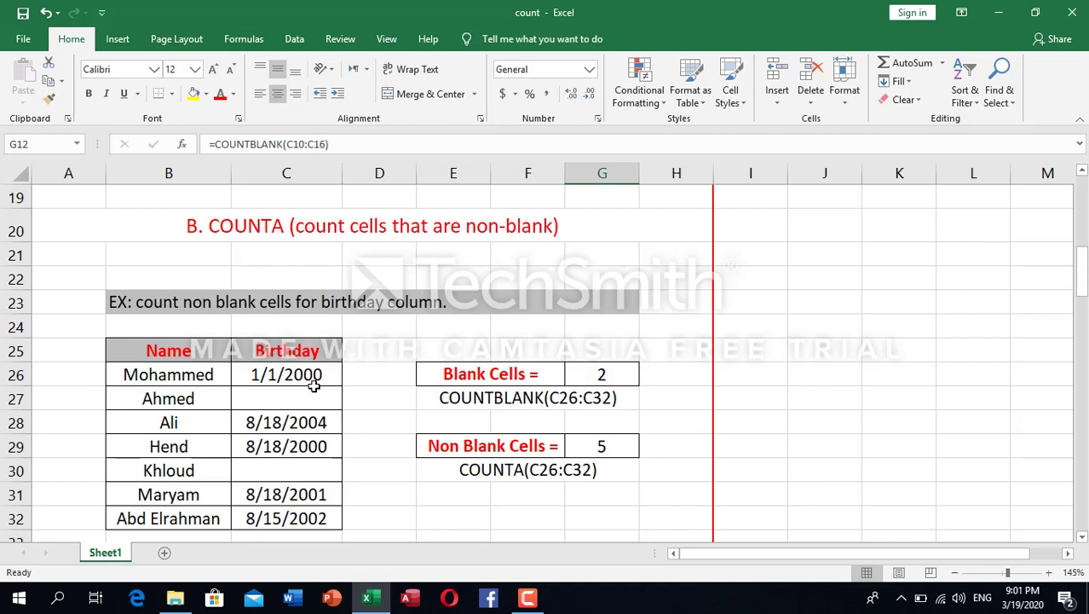
pyautogui.click(590, 382)
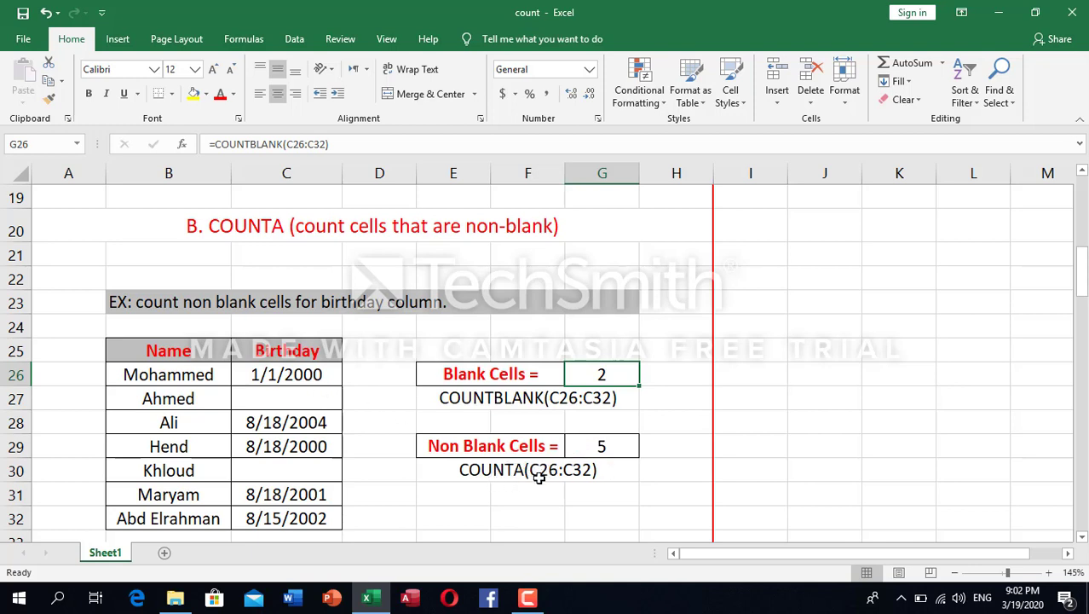
pyautogui.click(584, 453)
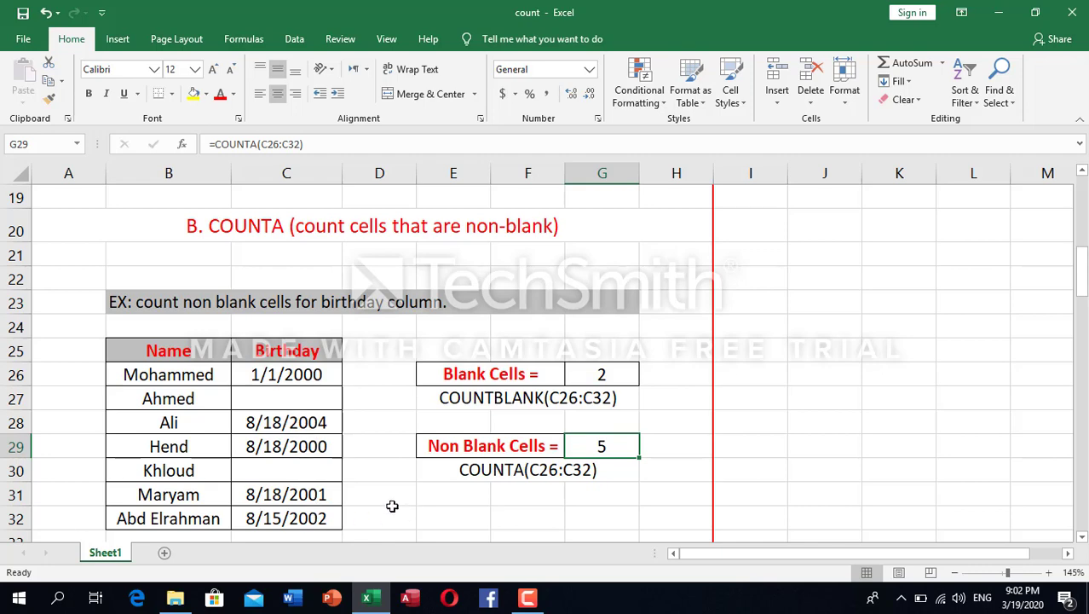
# Examine the range used by the COUNTBLANK formula in cell G42 of the COUNT example.
pyautogui.scroll(-1, 350, 477)
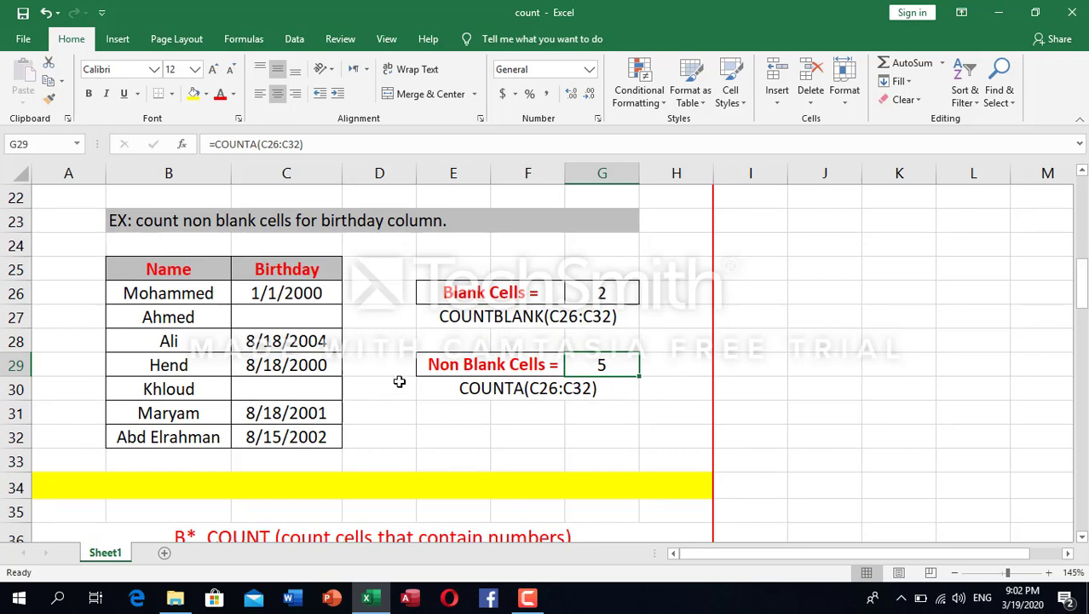
pyautogui.scroll(-1, 399, 381)
pyautogui.scroll(-1, 399, 381)
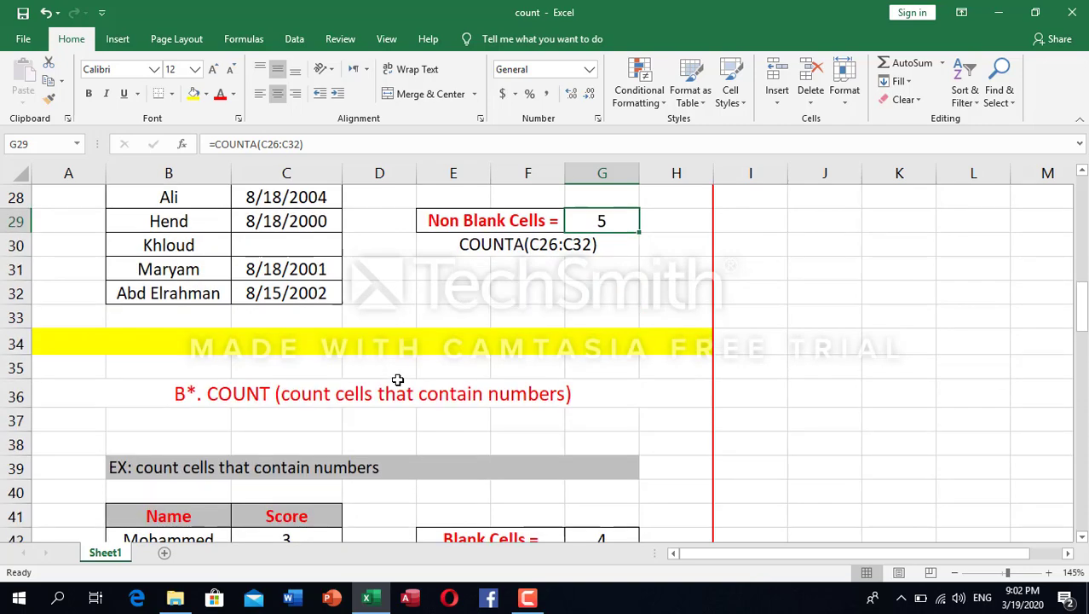
pyautogui.scroll(-2, 390, 378)
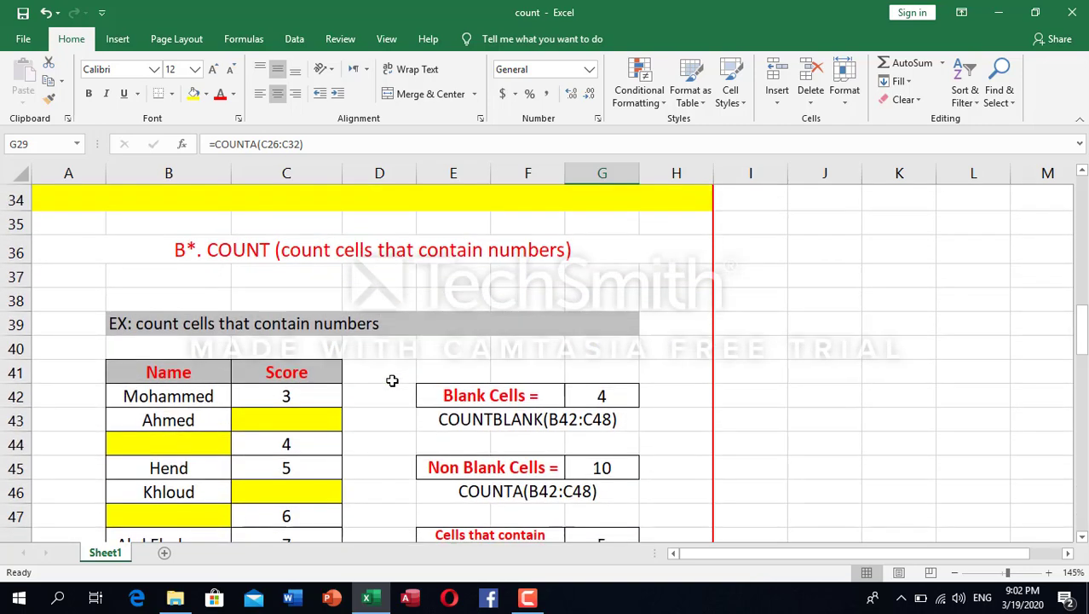
pyautogui.scroll(-1, 392, 381)
pyautogui.scroll(1, 392, 381)
pyautogui.scroll(-1, 318, 392)
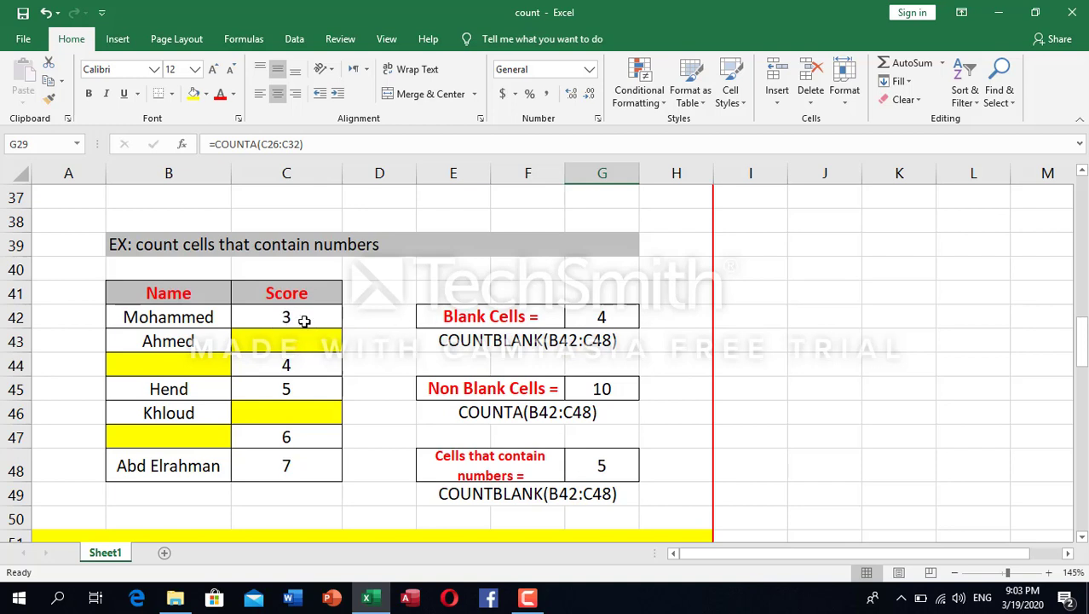
pyautogui.click(602, 317)
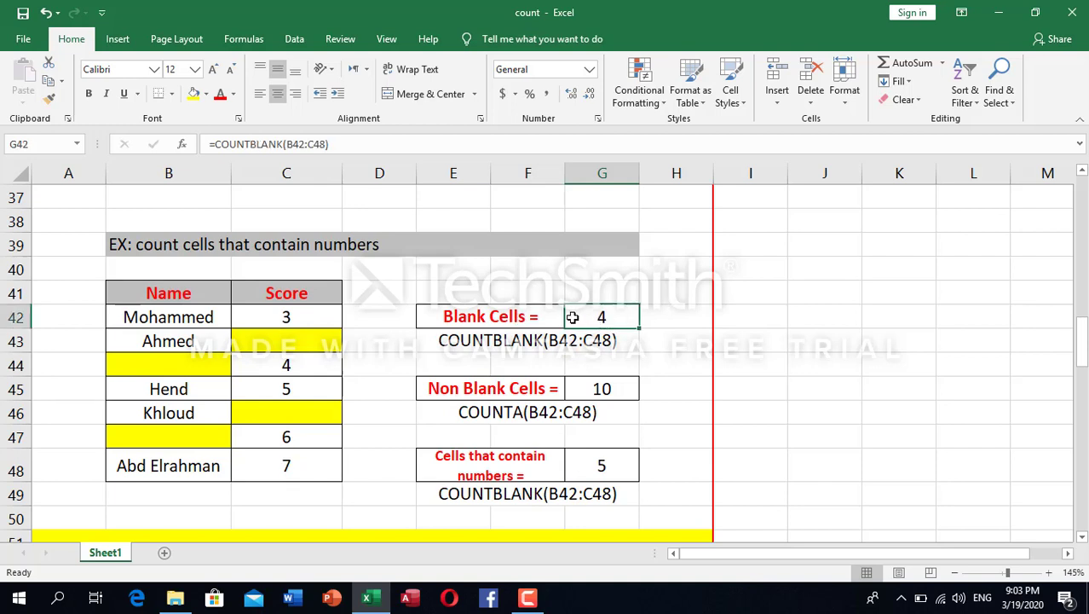
pyautogui.doubleClick(573, 317)
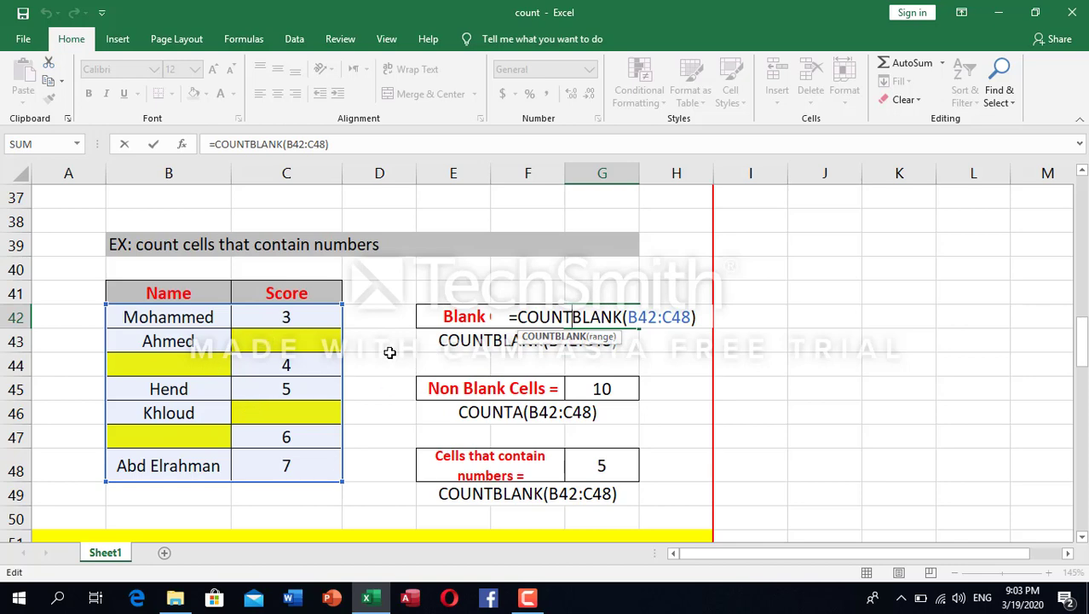
pyautogui.click(409, 375)
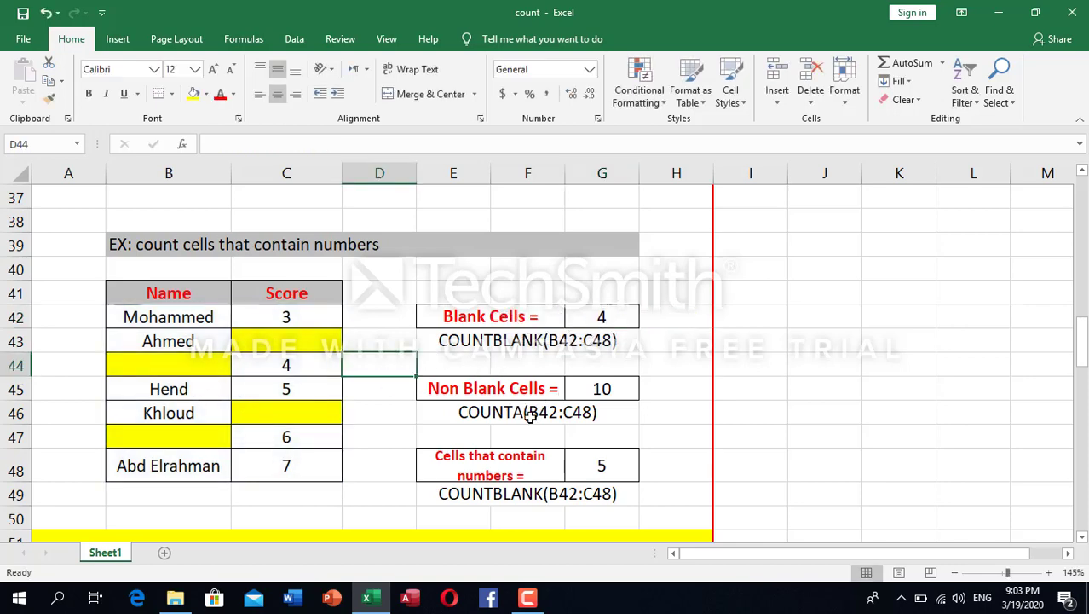
# Examine the range used by the COUNTA formula in cell G45, leaving the formula as it is.
pyautogui.click(568, 388)
pyautogui.doubleClick(610, 387)
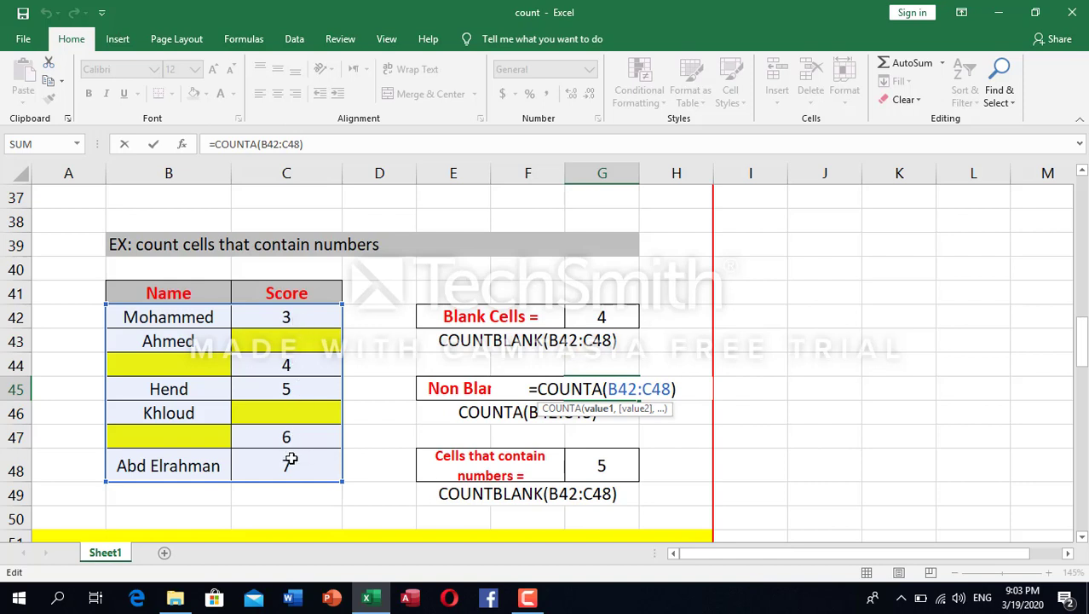
pyautogui.click(433, 421)
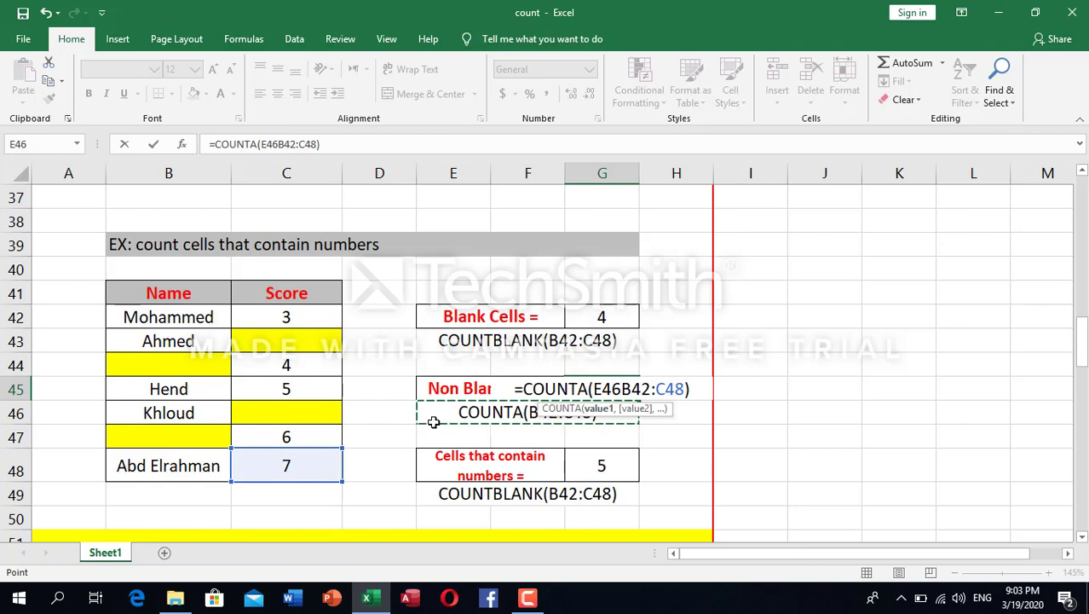
pyautogui.press('Escape')
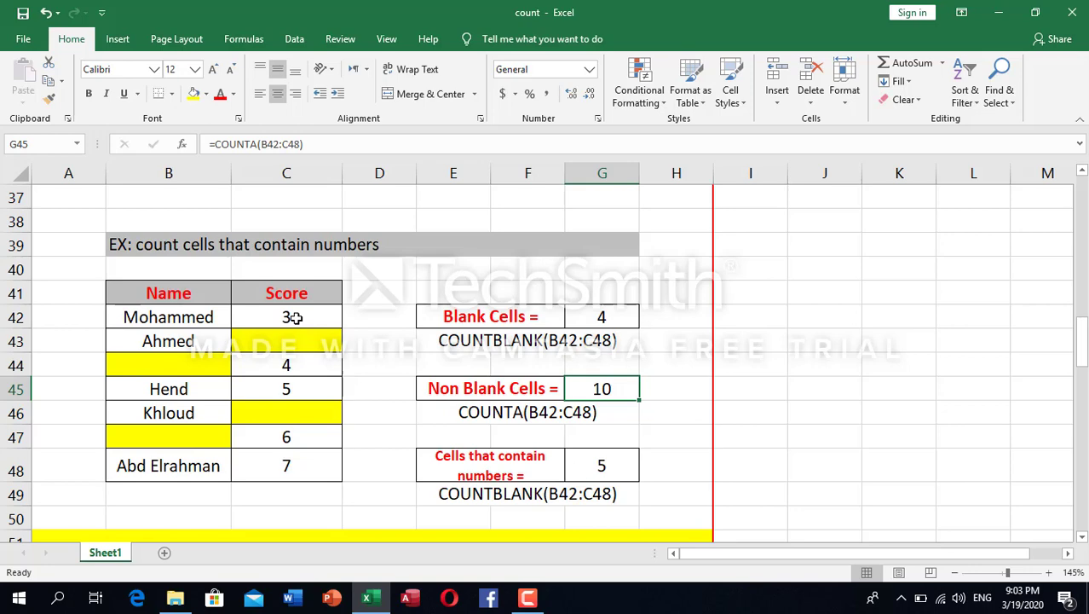
# Correct the formula text in E49, below the numbers-count result, to COUNT(B42:C48).
pyautogui.scroll(-1, 487, 337)
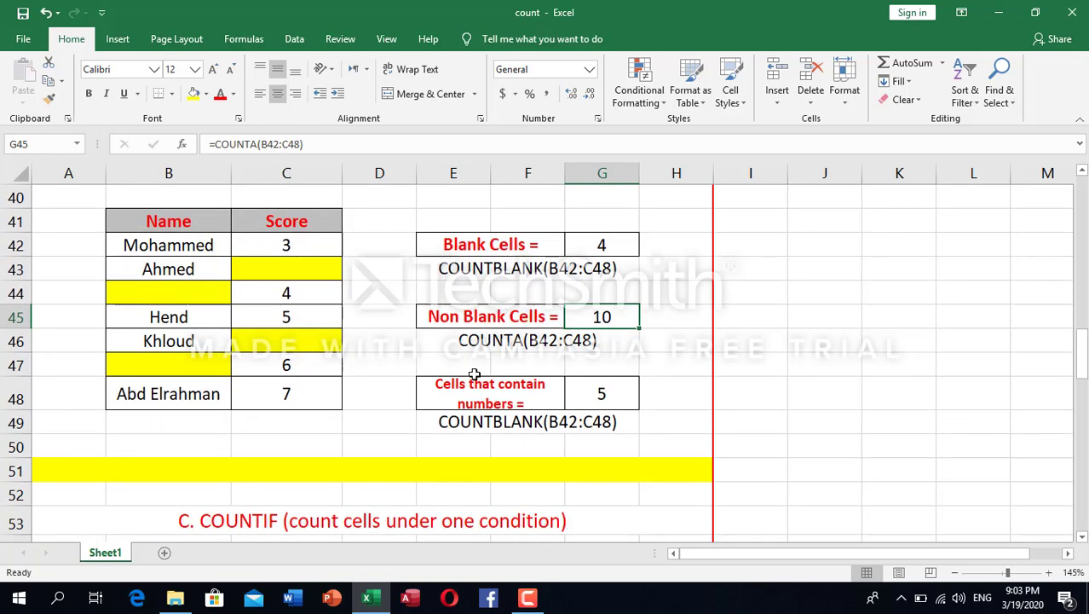
pyautogui.click(542, 422)
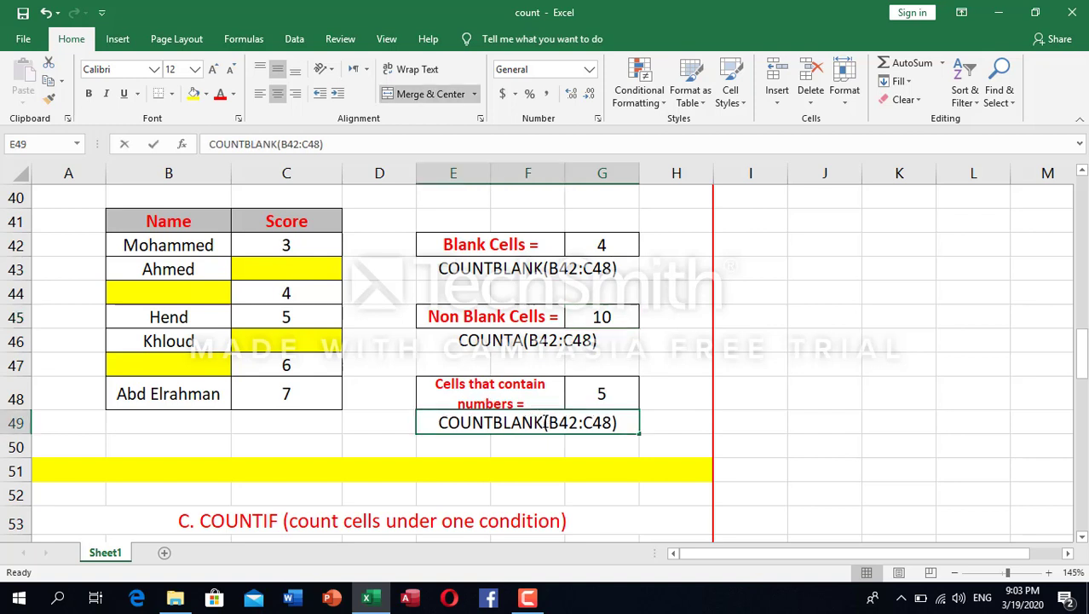
pyautogui.doubleClick(543, 422)
pyautogui.moveTo(543, 422); pyautogui.dragTo(492, 434)
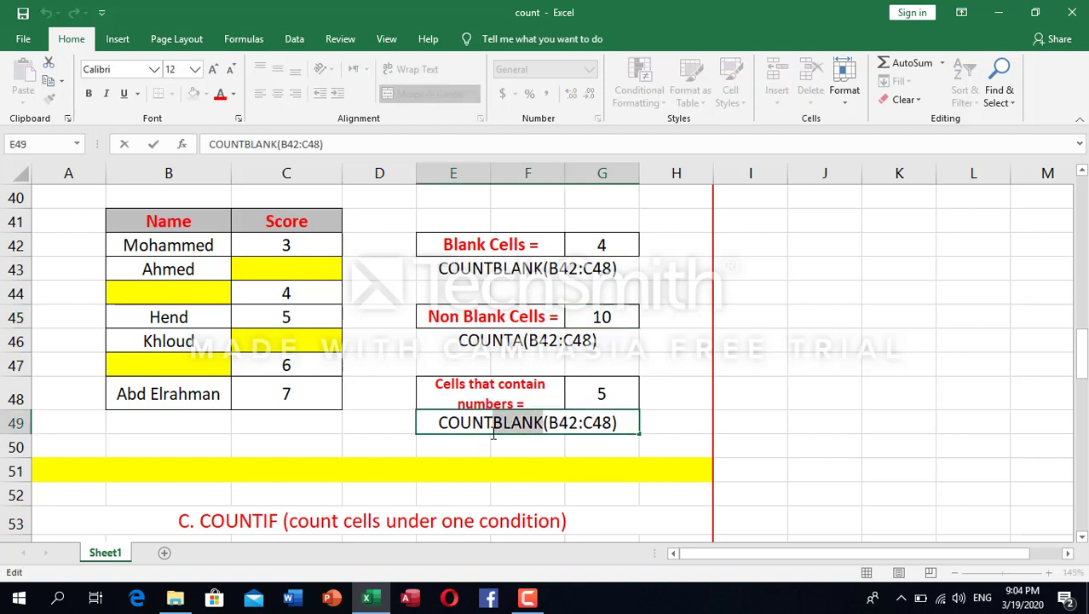
pyautogui.press('BackSpace')
pyautogui.click(499, 445)
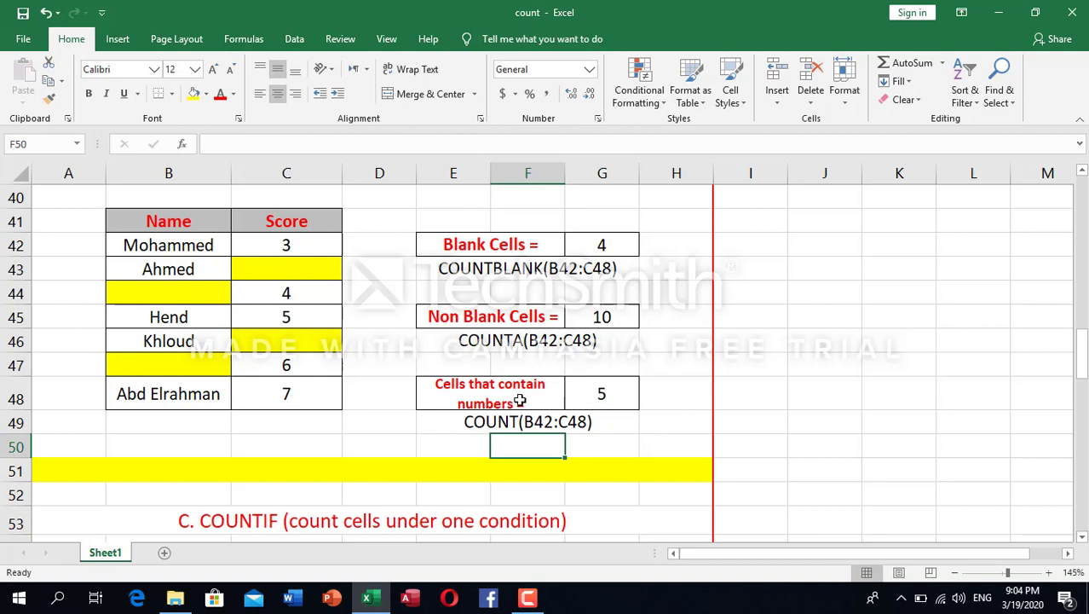
pyautogui.click(477, 428)
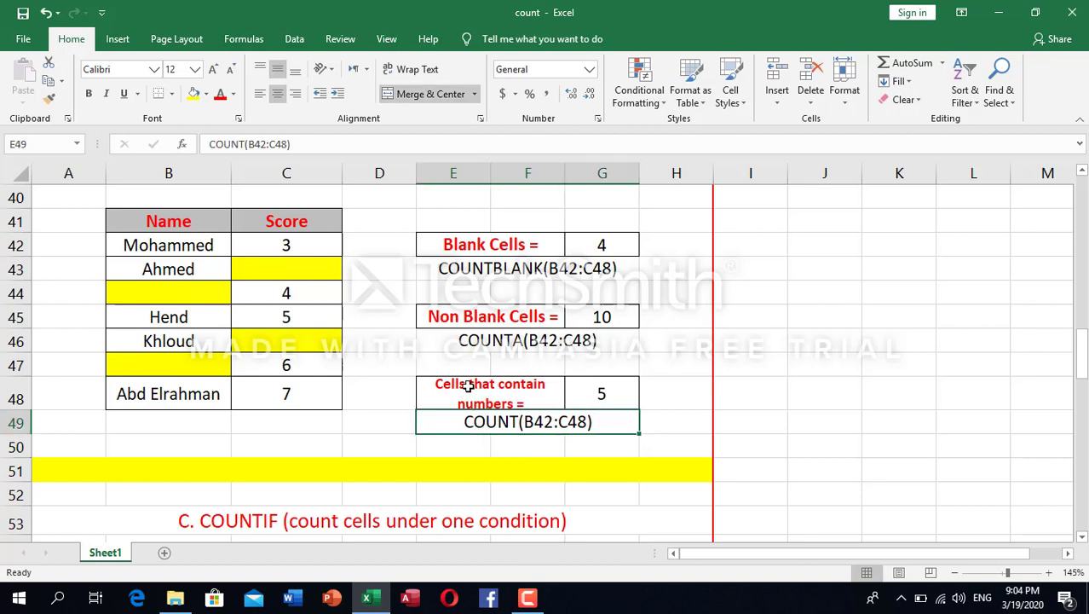
# Examine the range used by the COUNT formula in cell G48.
pyautogui.doubleClick(599, 392)
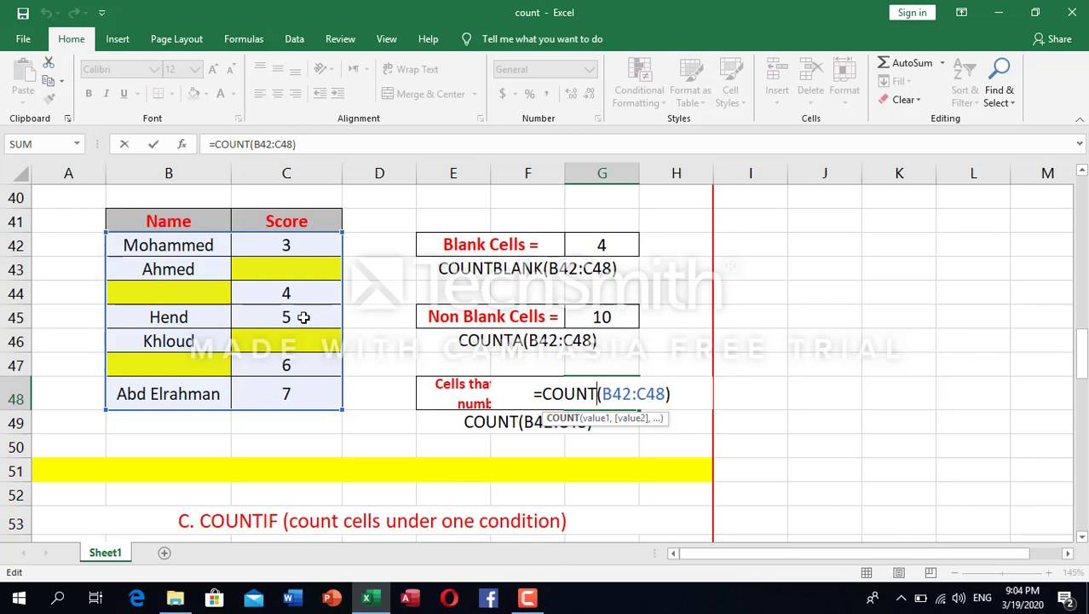
pyautogui.click(387, 426)
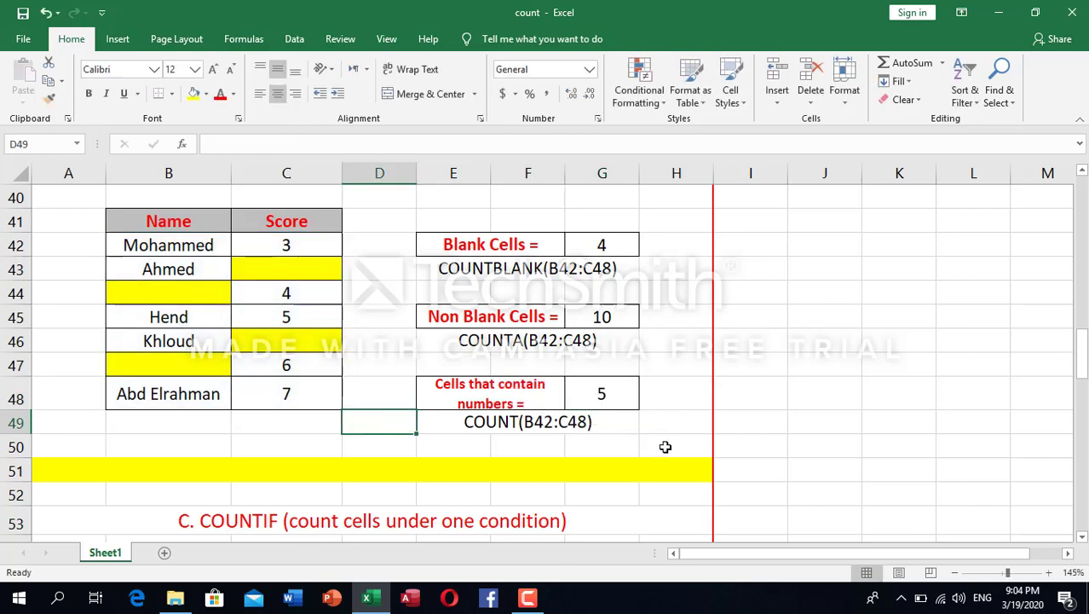
pyautogui.click(614, 396)
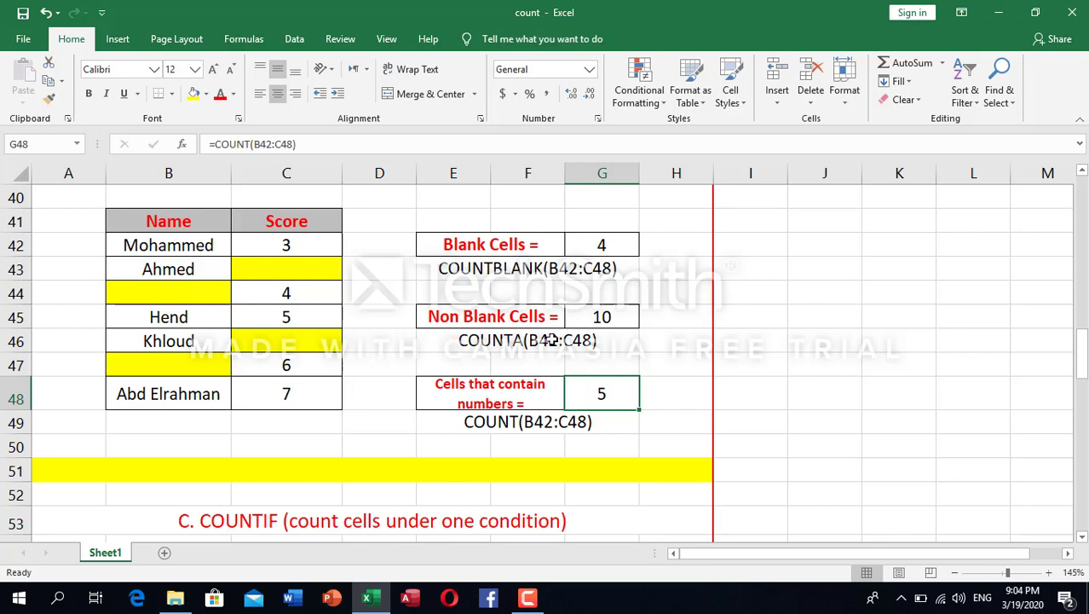
# Review the COUNTIF example that counts scores greater than 50 in the Score column.
pyautogui.scroll(-1, 552, 339)
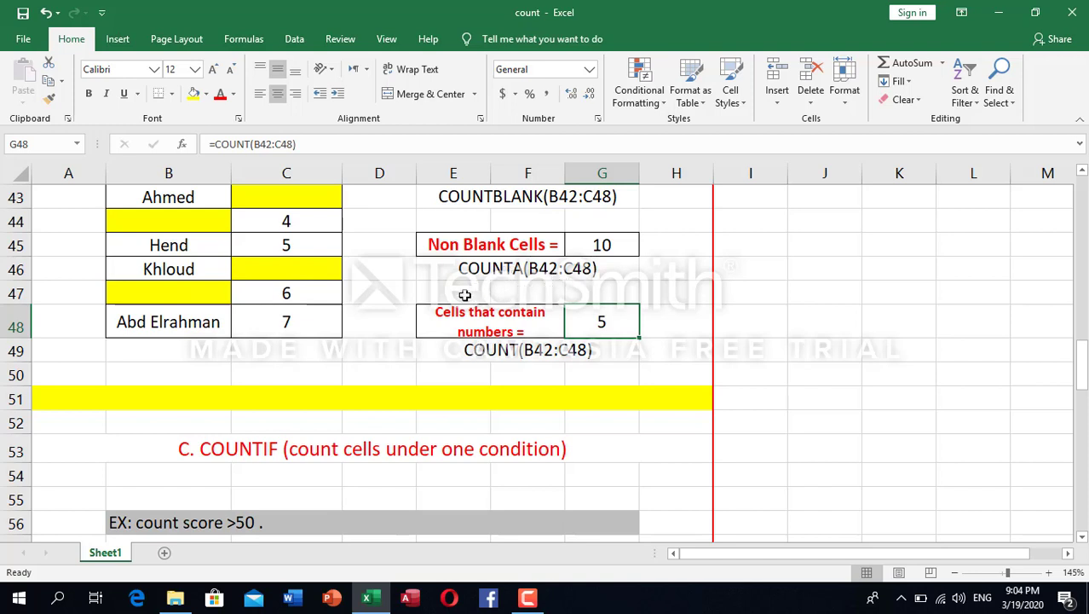
pyautogui.scroll(-2, 482, 309)
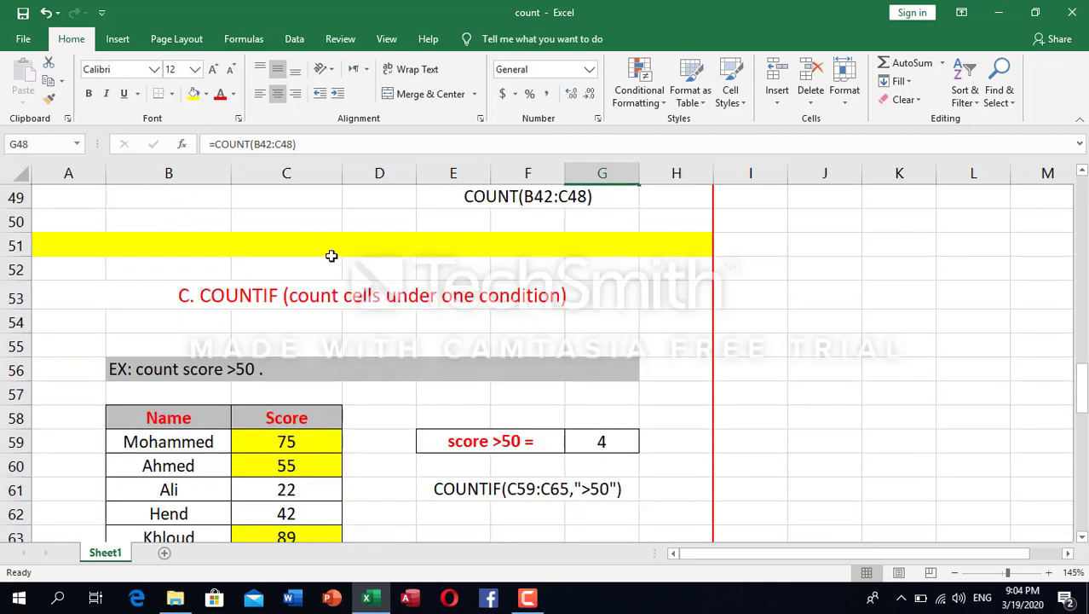
pyautogui.scroll(-1, 268, 287)
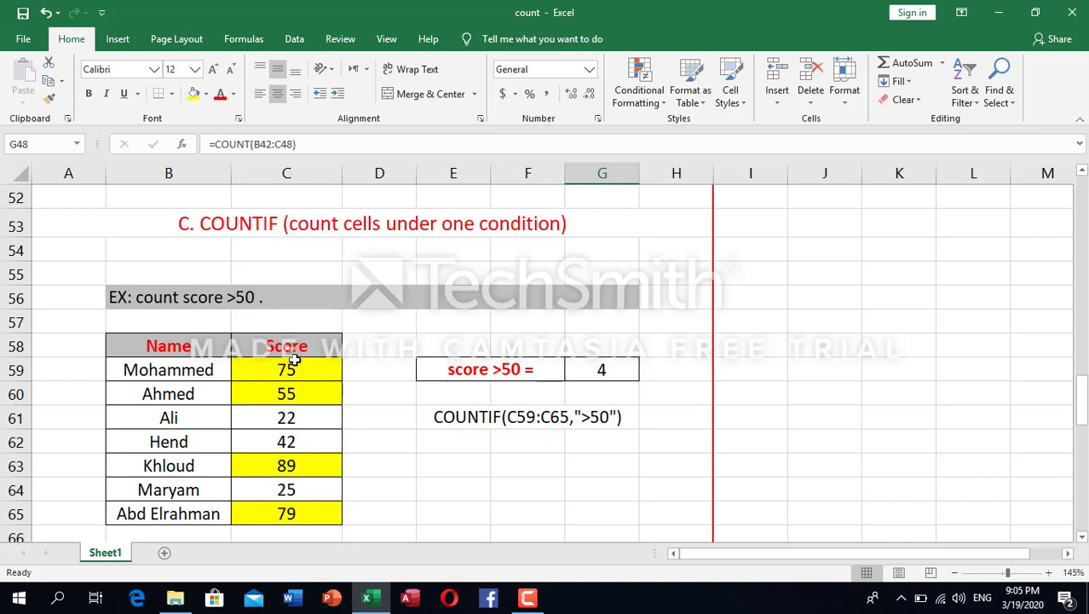
pyautogui.scroll(-1, 269, 345)
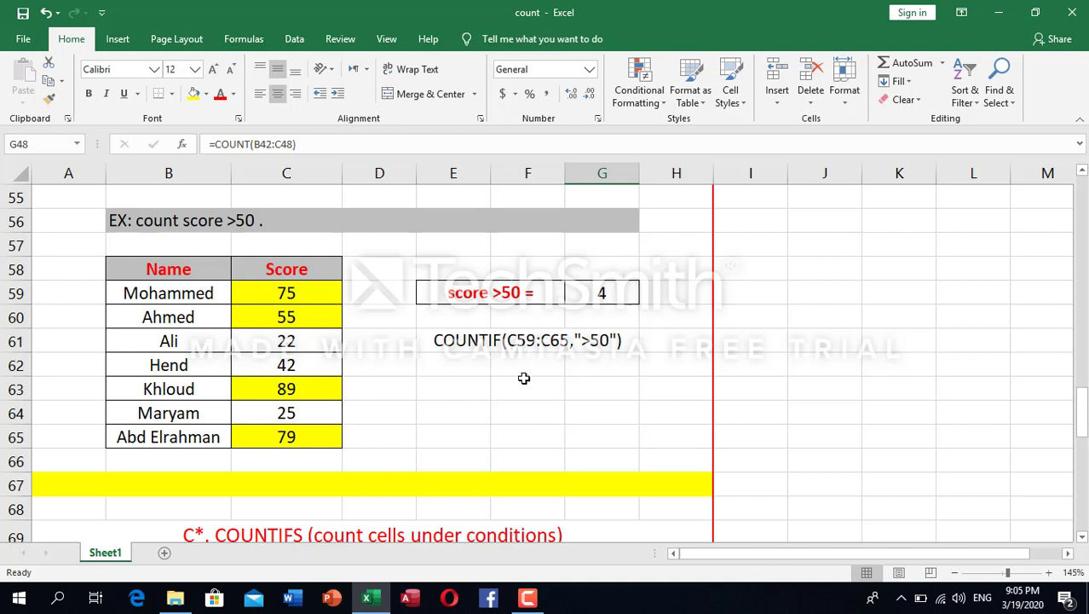
# Start a COUNTIF formula in F63 with the scores in C59:C65 as its range.
pyautogui.click(529, 386)
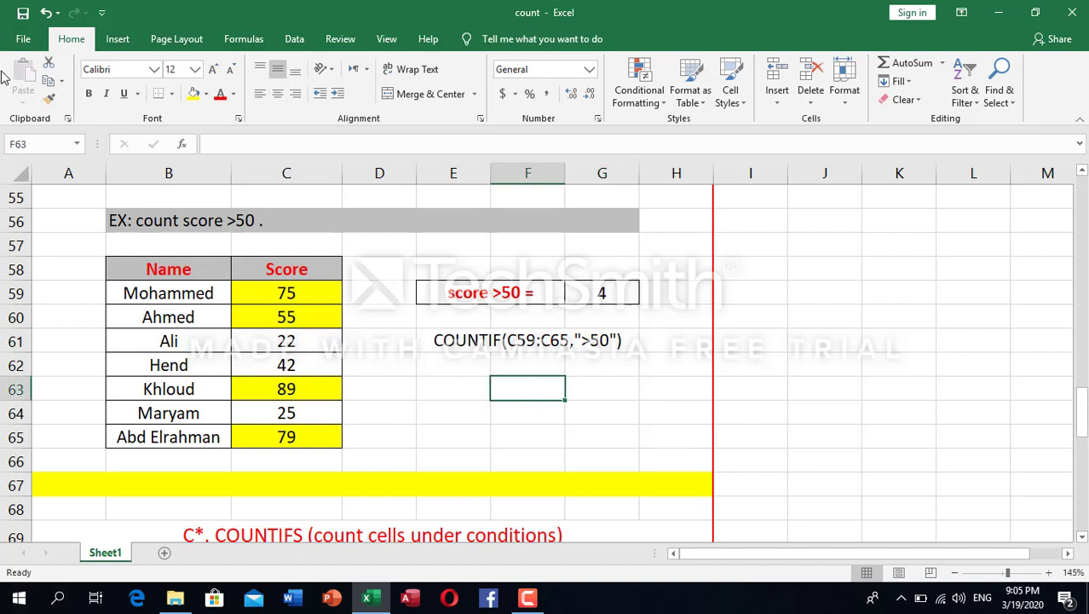
pyautogui.write('=coi')
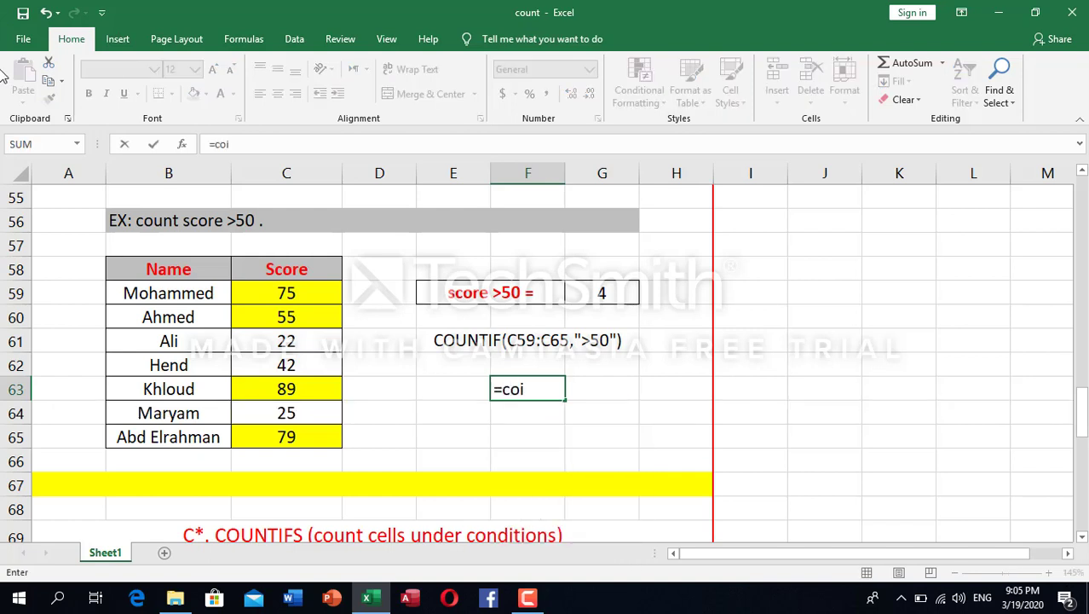
pyautogui.press('BackSpace')
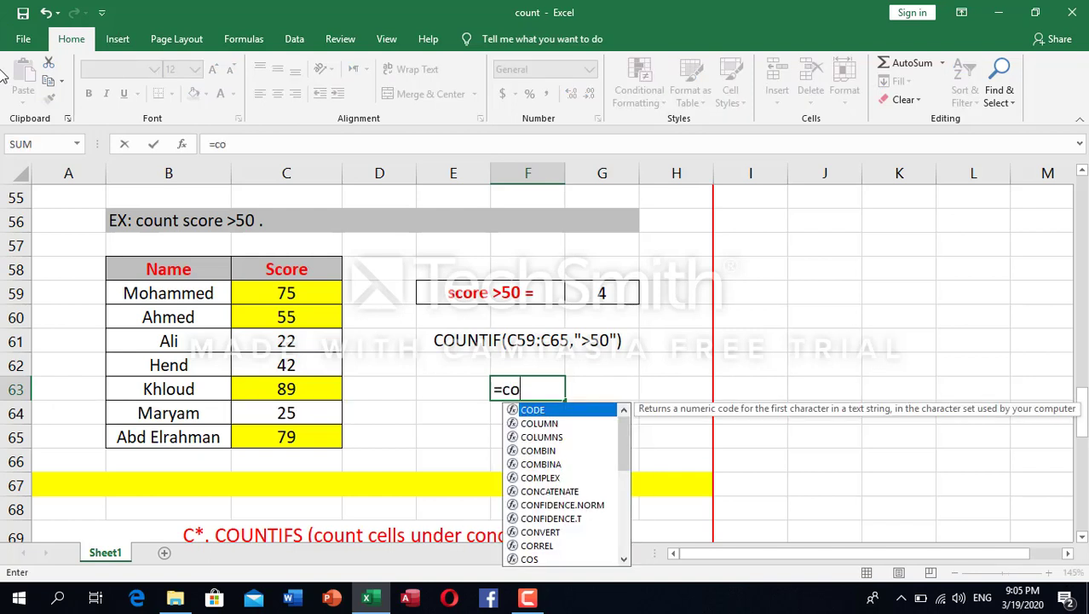
pyautogui.write('unt')
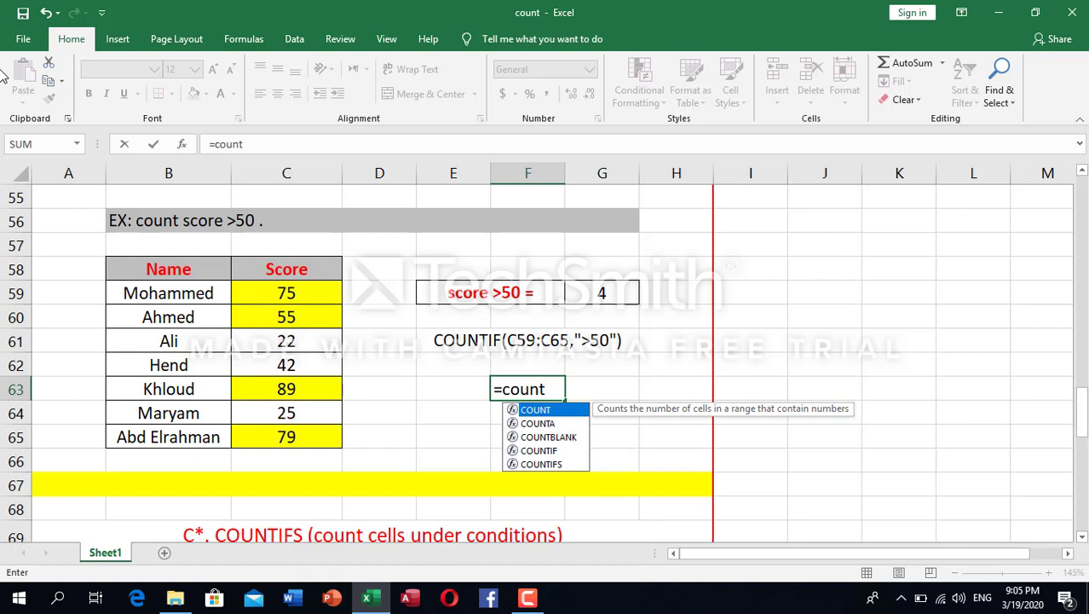
pyautogui.write('if')
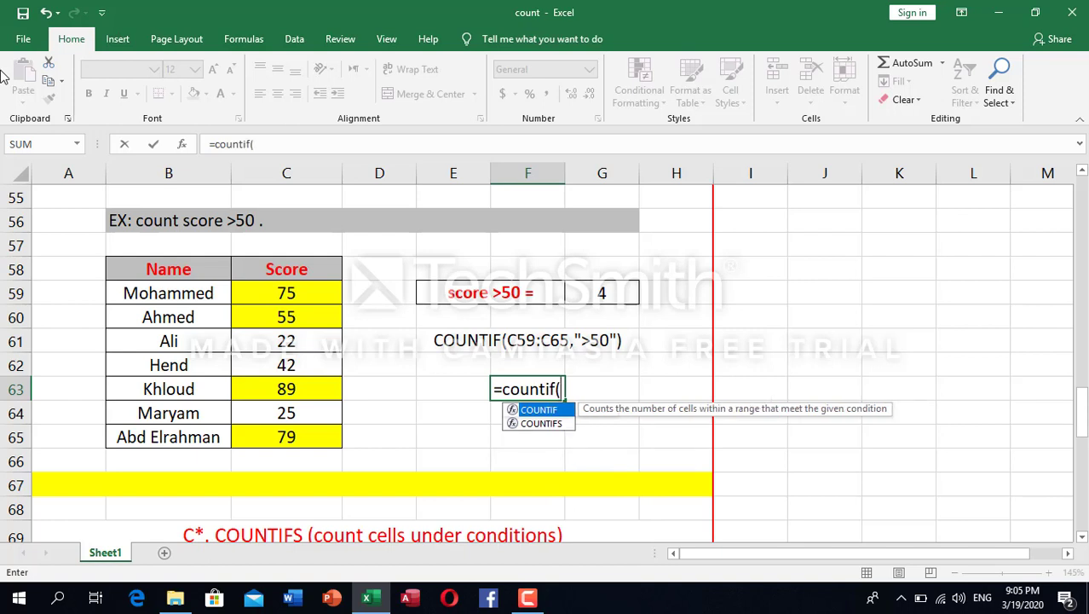
pyautogui.write('(')
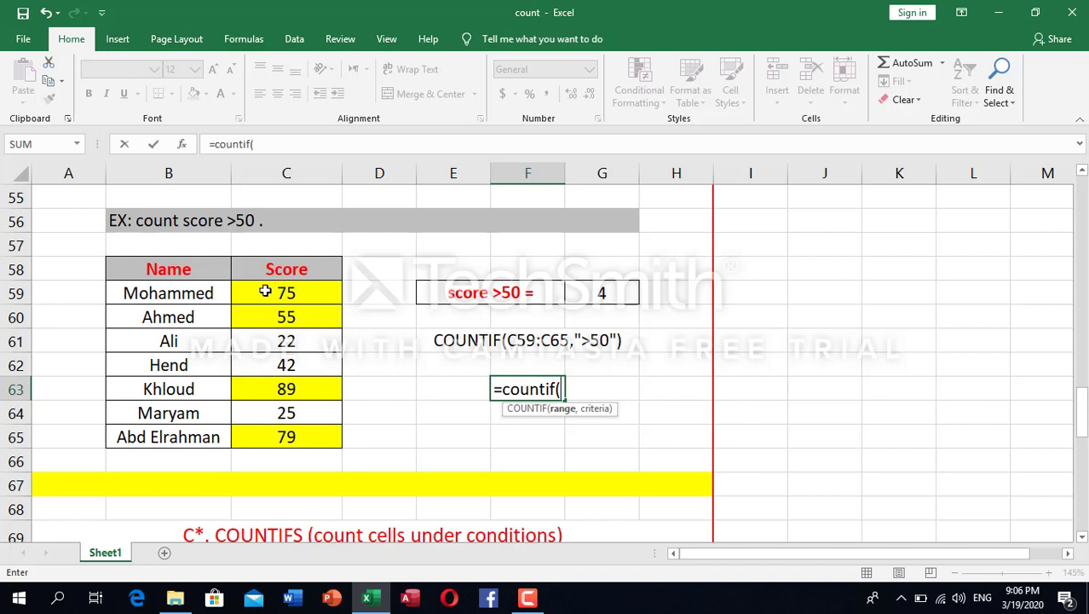
pyautogui.moveTo(265, 290); pyautogui.dragTo(265, 319)
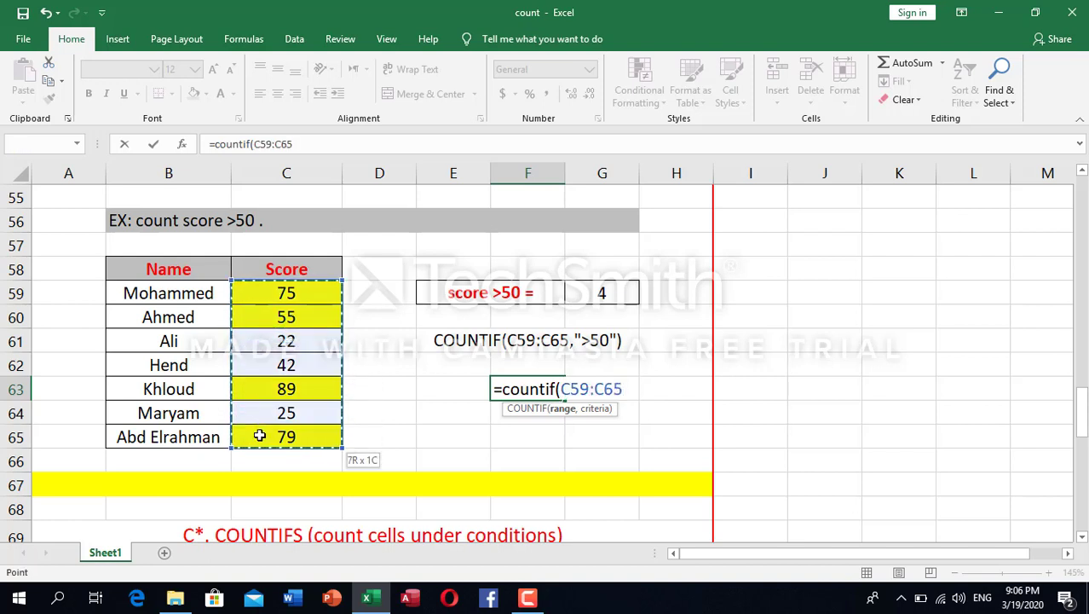
pyautogui.moveTo(260, 436); pyautogui.dragTo(260, 435)
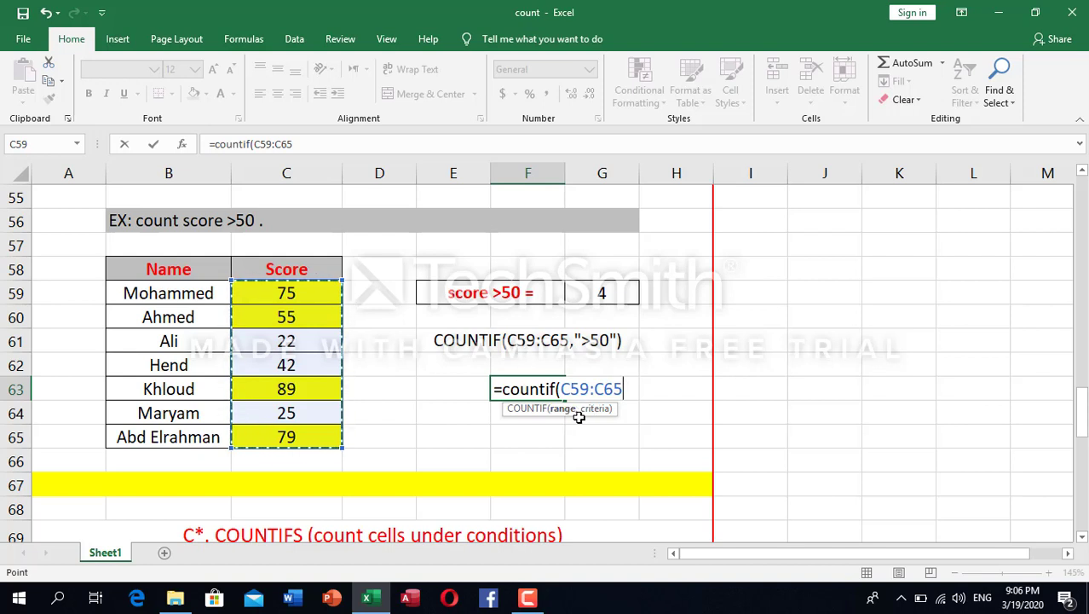
# Try to complete the F63 COUNTIF formula with the unquoted criterion >50.
pyautogui.write(',>')
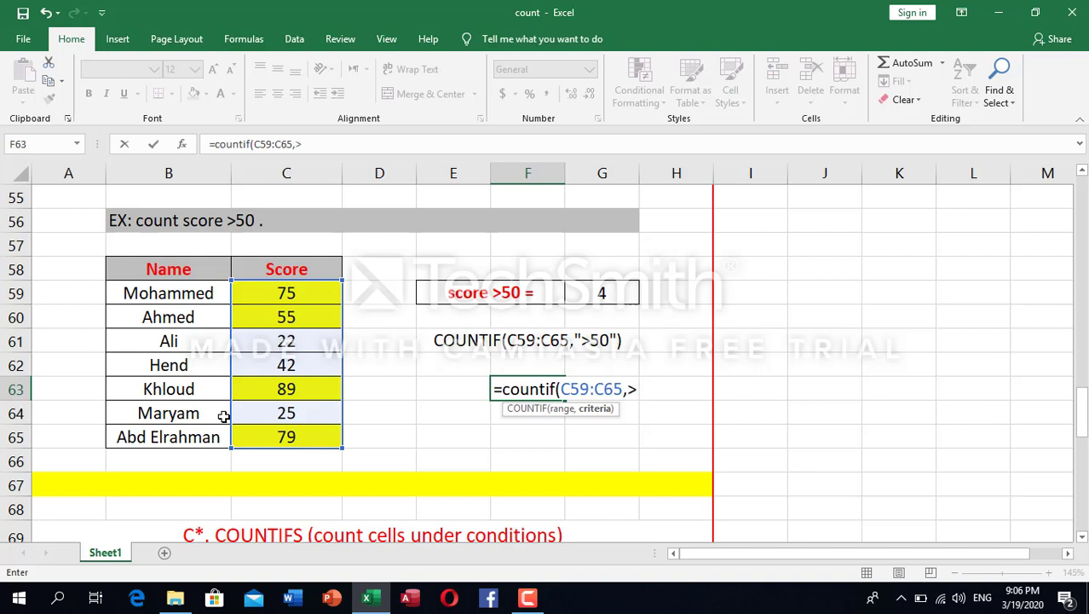
pyautogui.write('50)')
pyautogui.press('Return')
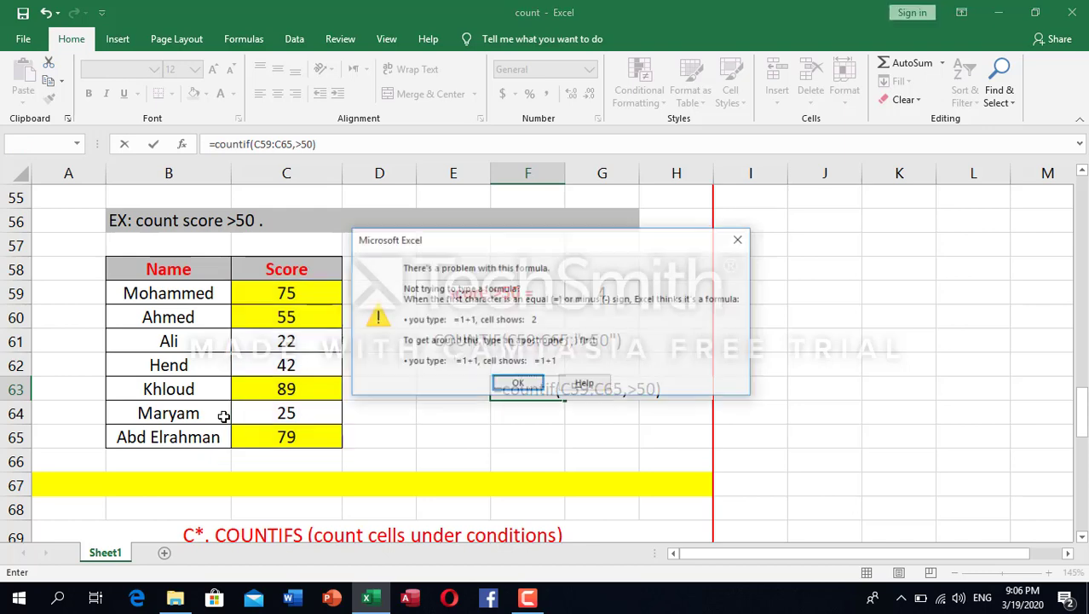
pyautogui.press('Return')
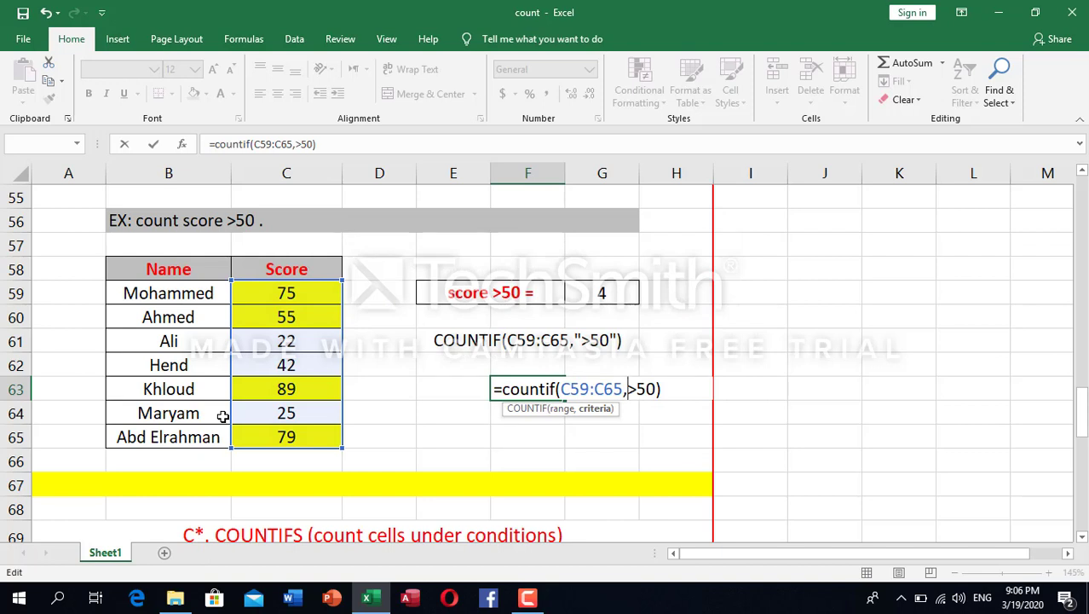
# Enclose the >50 criterion in double quotes, enter the F63 formula and reselect the cell to check it.
pyautogui.write('"')
pyautogui.press('Right')
pyautogui.press('Right')
pyautogui.press('Right')
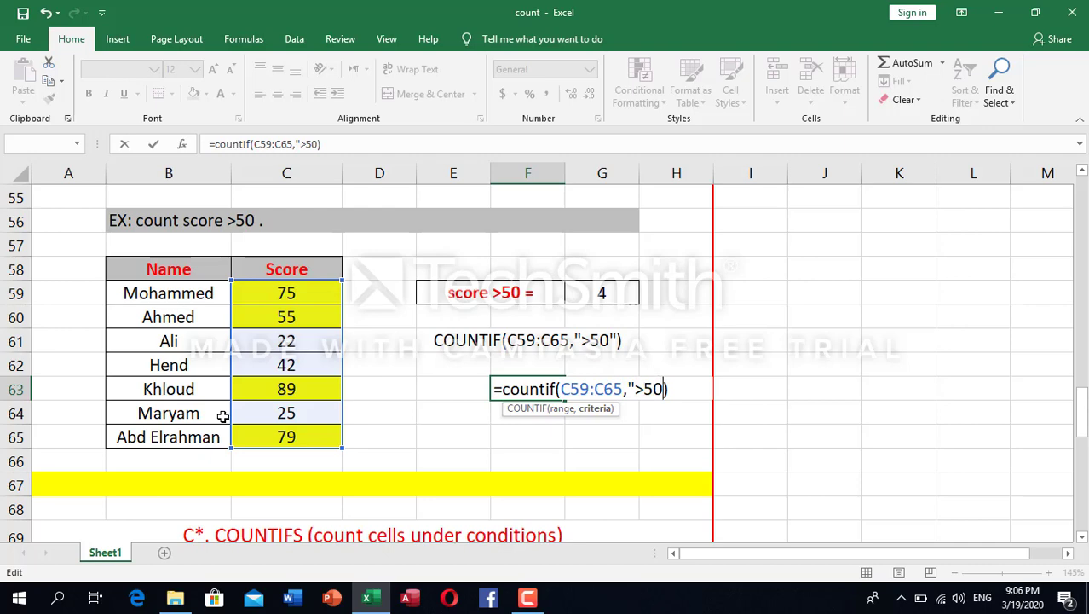
pyautogui.write('"')
pyautogui.press('Return')
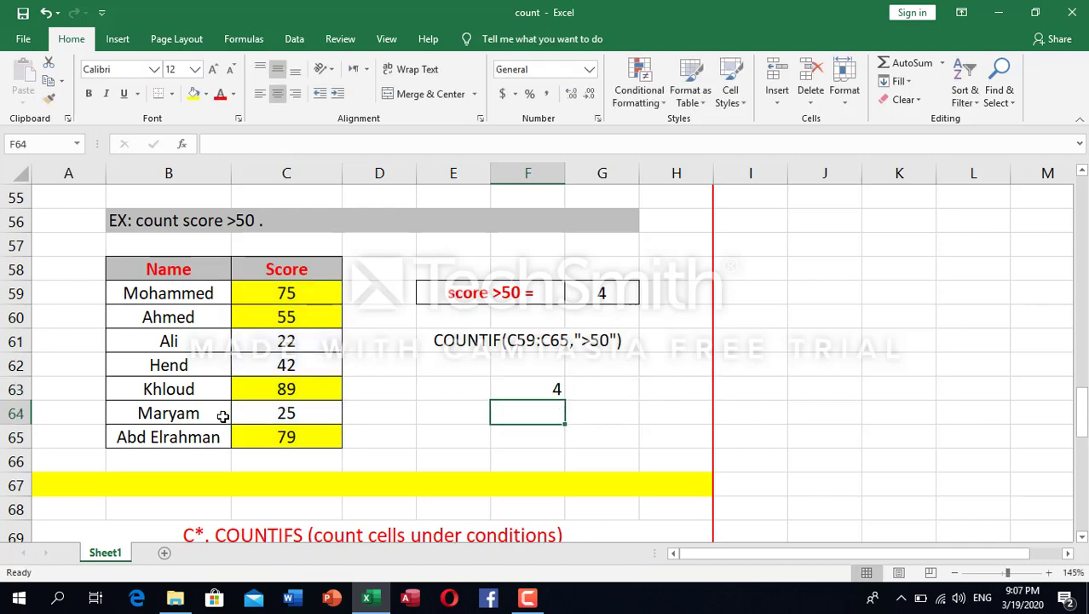
pyautogui.click(538, 388)
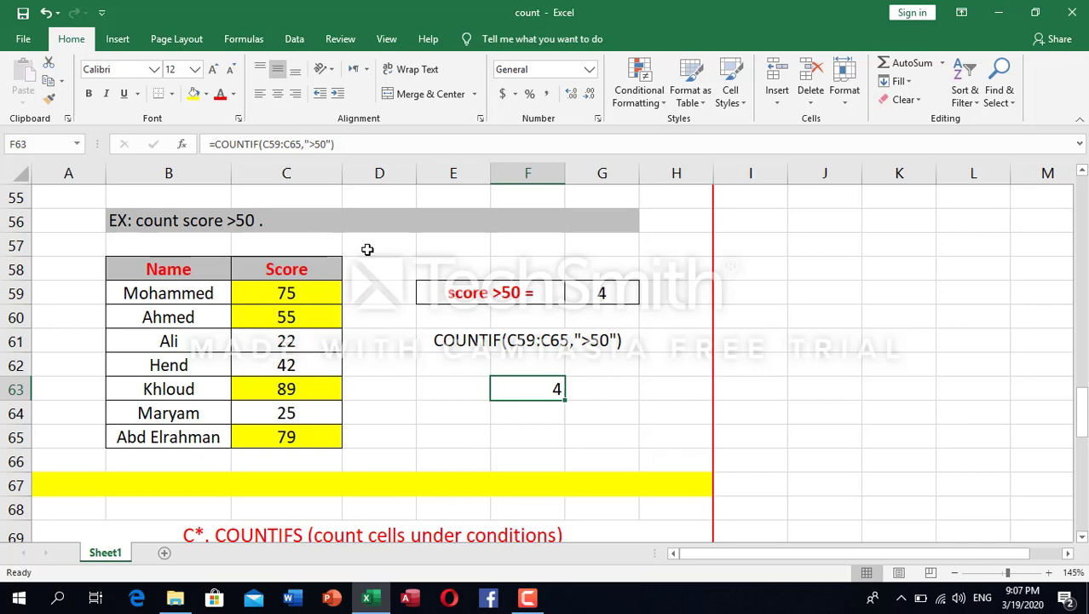
# Compare the COUNTIF one-condition section with the COUNTIFS section and its example counting scores between 50 and 100.
pyautogui.scroll(-2, 505, 395)
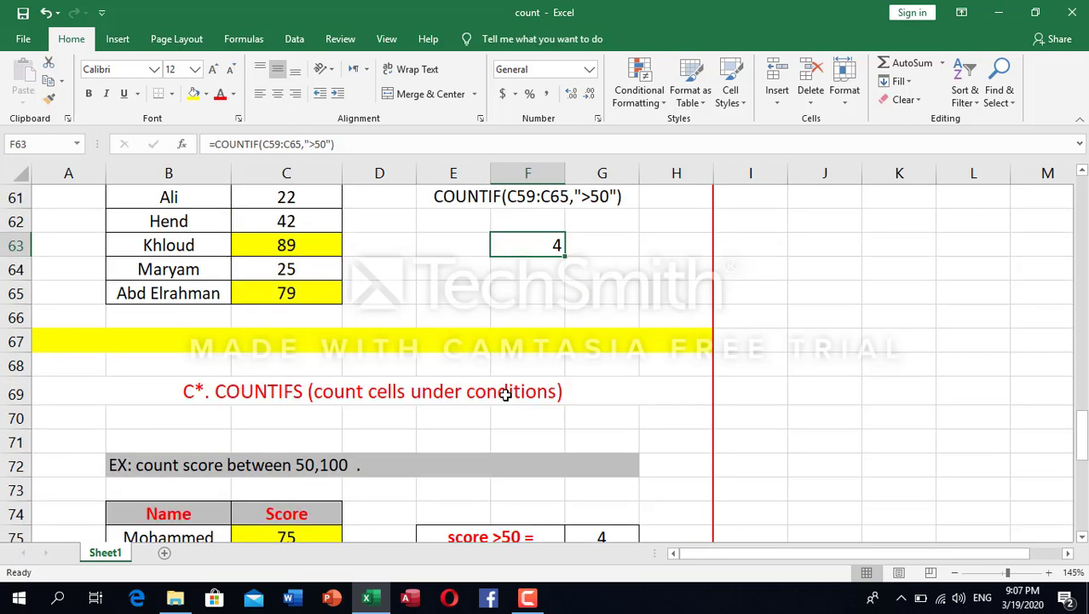
pyautogui.scroll(-6, 506, 395)
pyautogui.scroll(3, 499, 388)
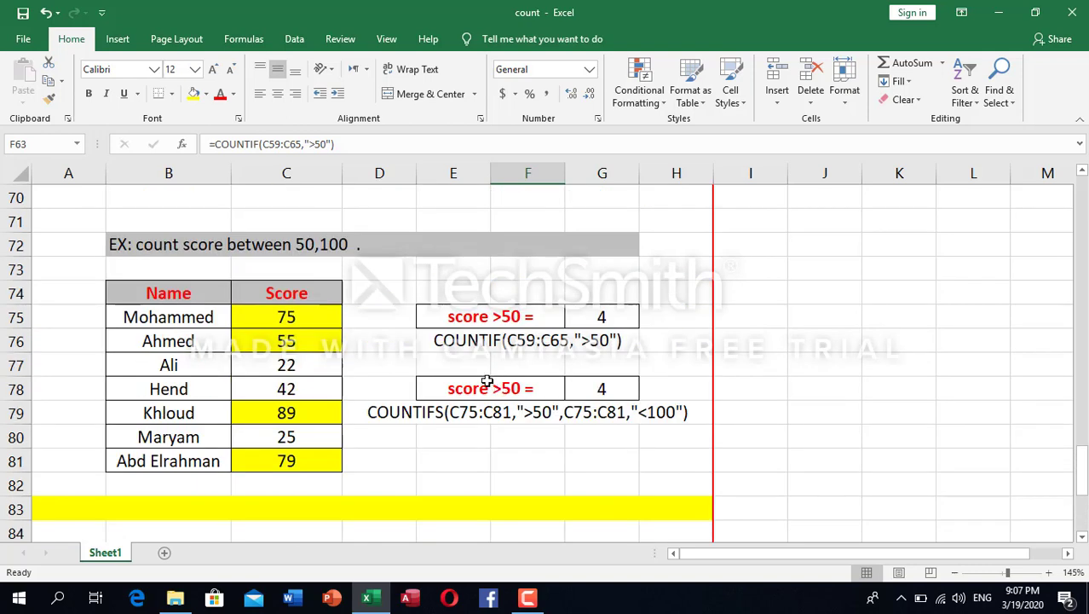
pyautogui.scroll(1, 489, 375)
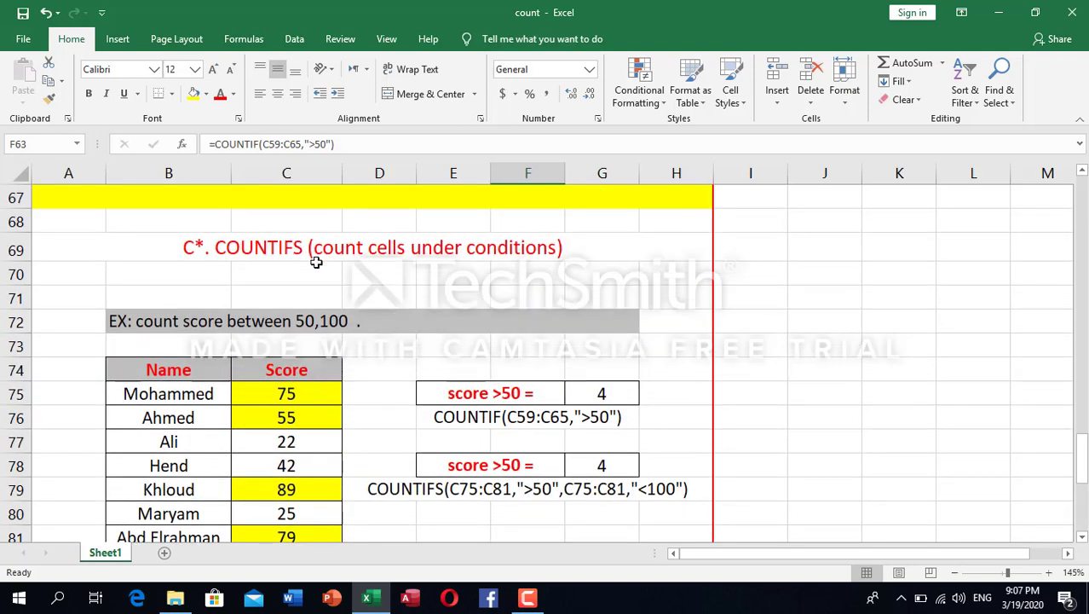
pyautogui.scroll(-1, 316, 263)
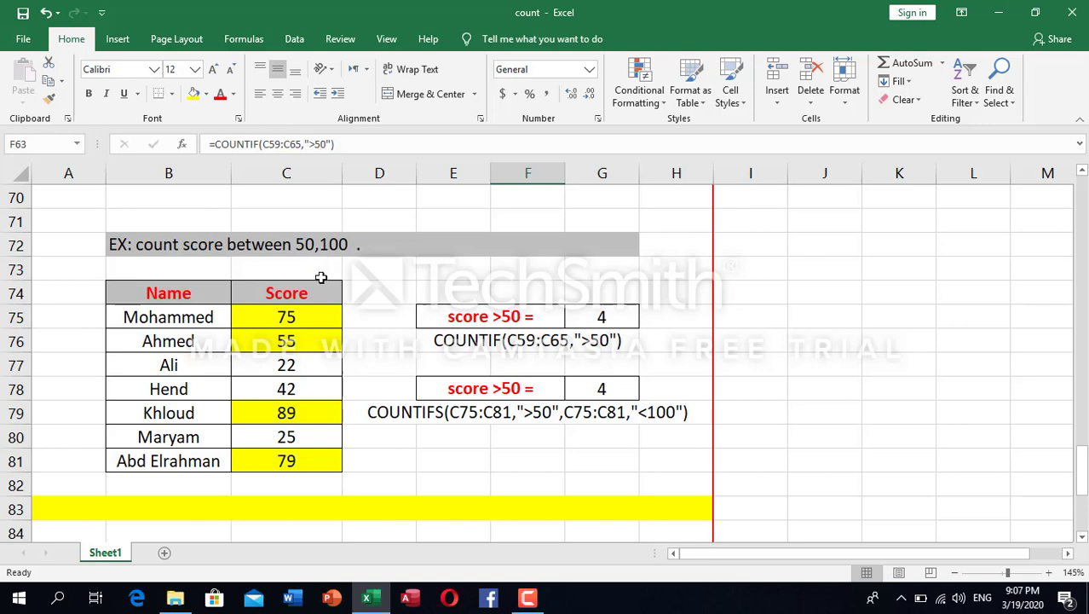
pyautogui.scroll(2, 313, 271)
pyautogui.scroll(2, 266, 330)
pyautogui.scroll(1, 285, 264)
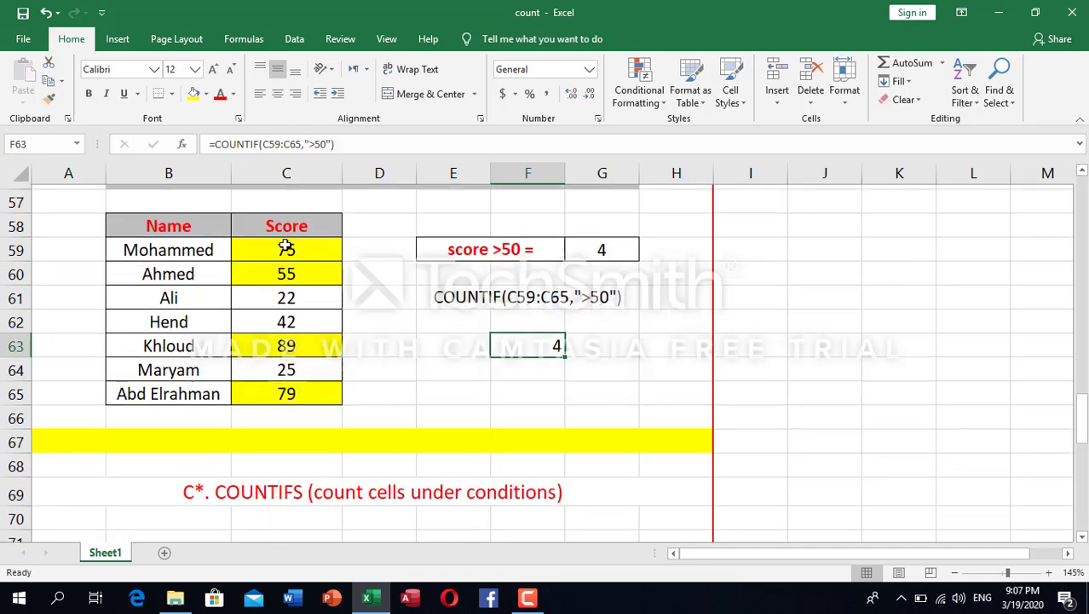
pyautogui.scroll(1, 249, 241)
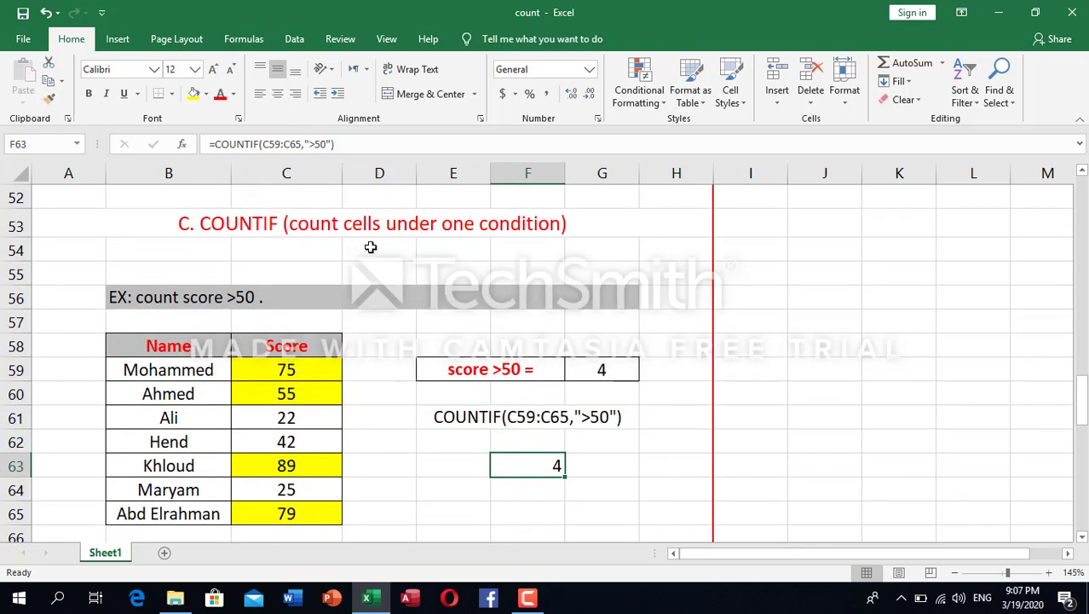
pyautogui.scroll(-3, 364, 244)
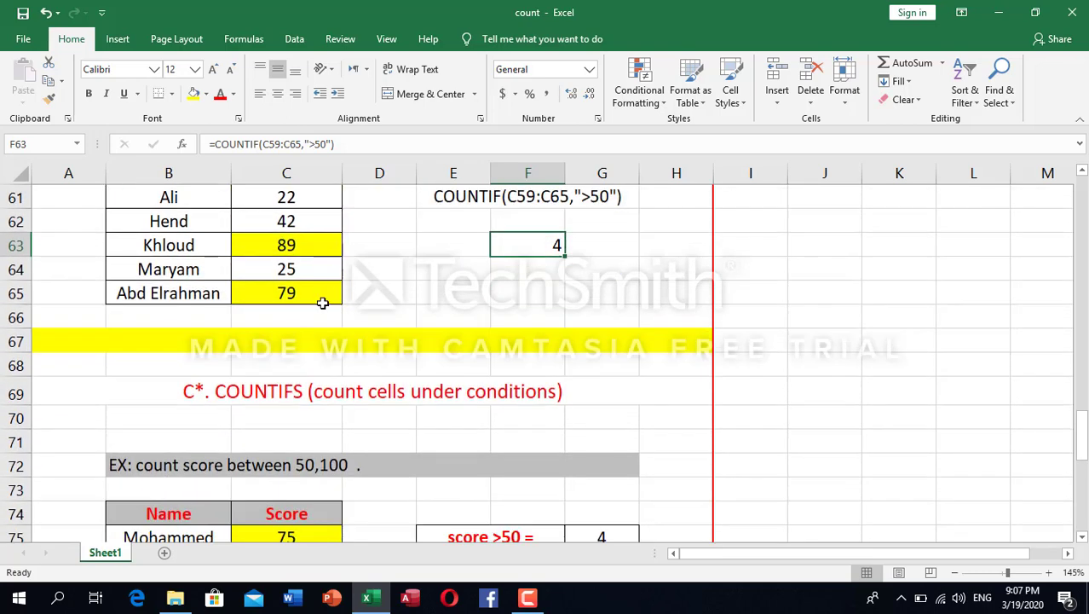
pyautogui.scroll(-1, 328, 402)
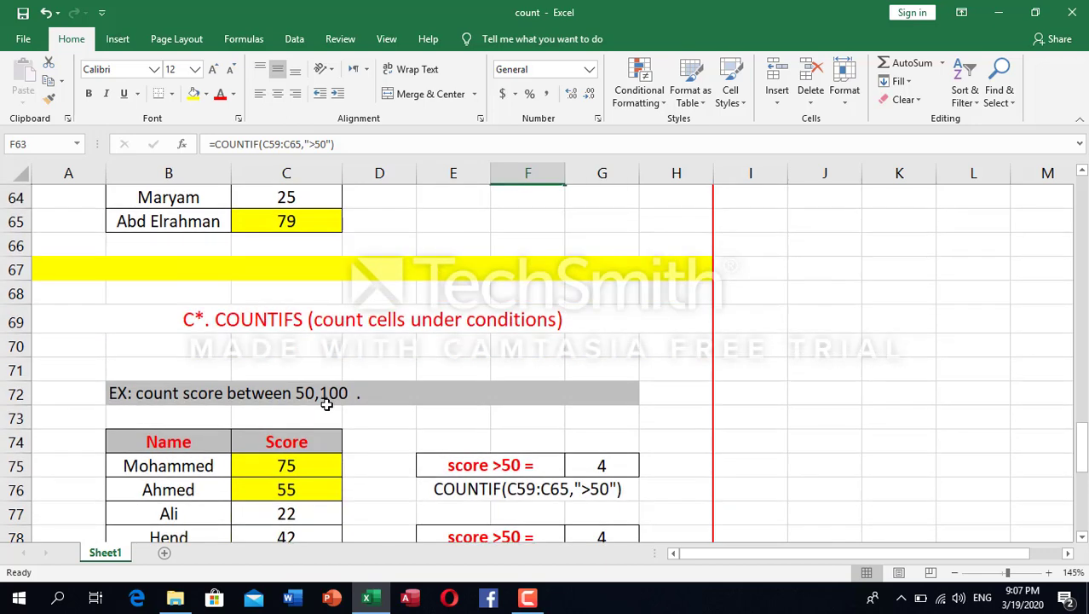
pyautogui.scroll(-1, 326, 404)
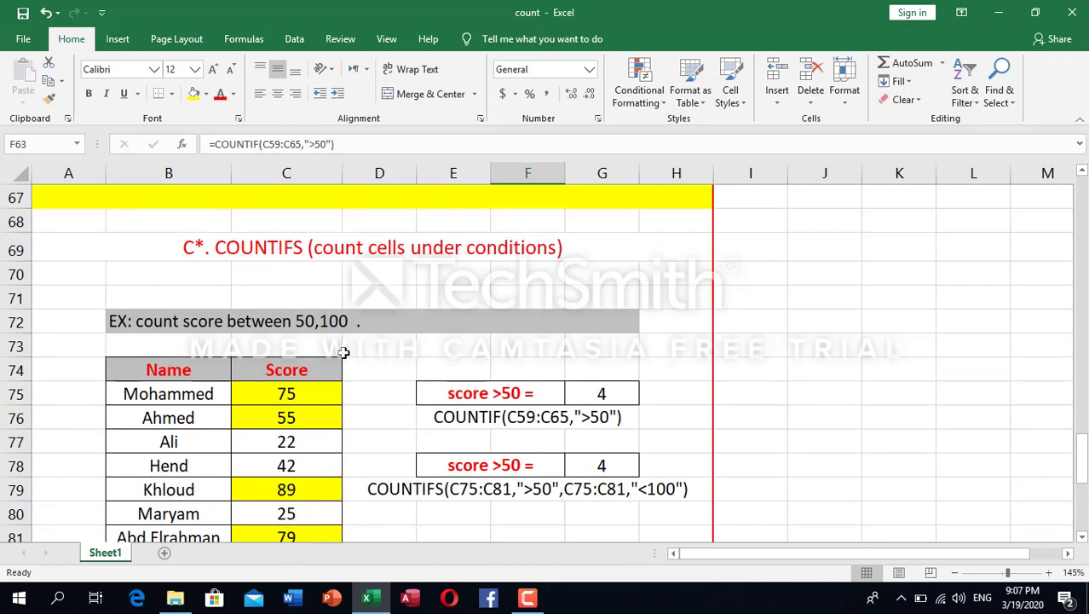
pyautogui.scroll(-1, 343, 352)
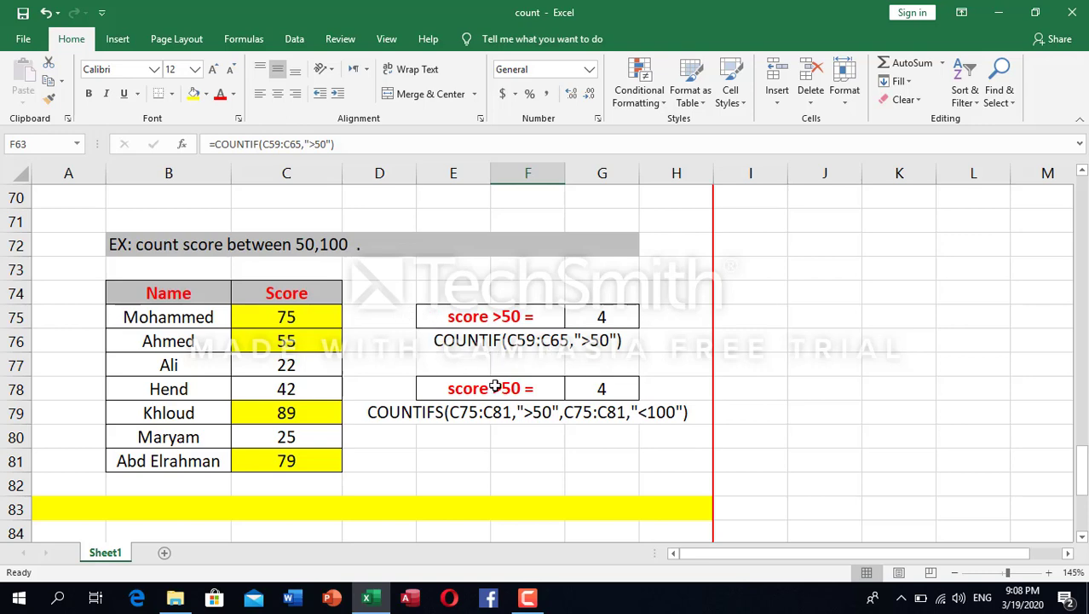
# Start a COUNTIFS formula in F81 with C75:C81 as the first criteria range and ">50" as its criterion.
pyautogui.scroll(-3, 494, 386)
pyautogui.click(531, 385)
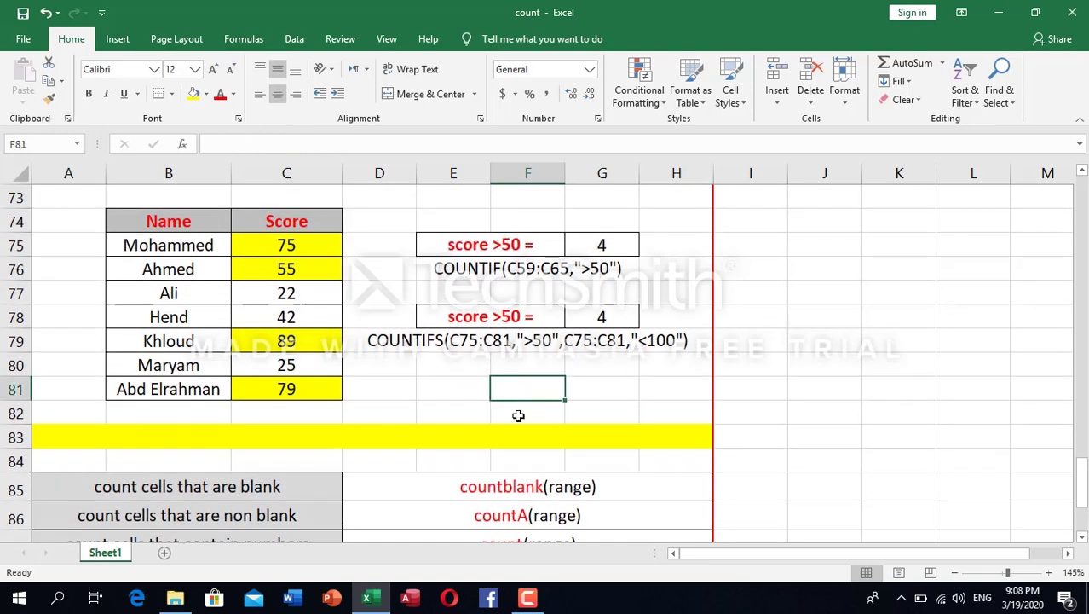
pyautogui.write('=c')
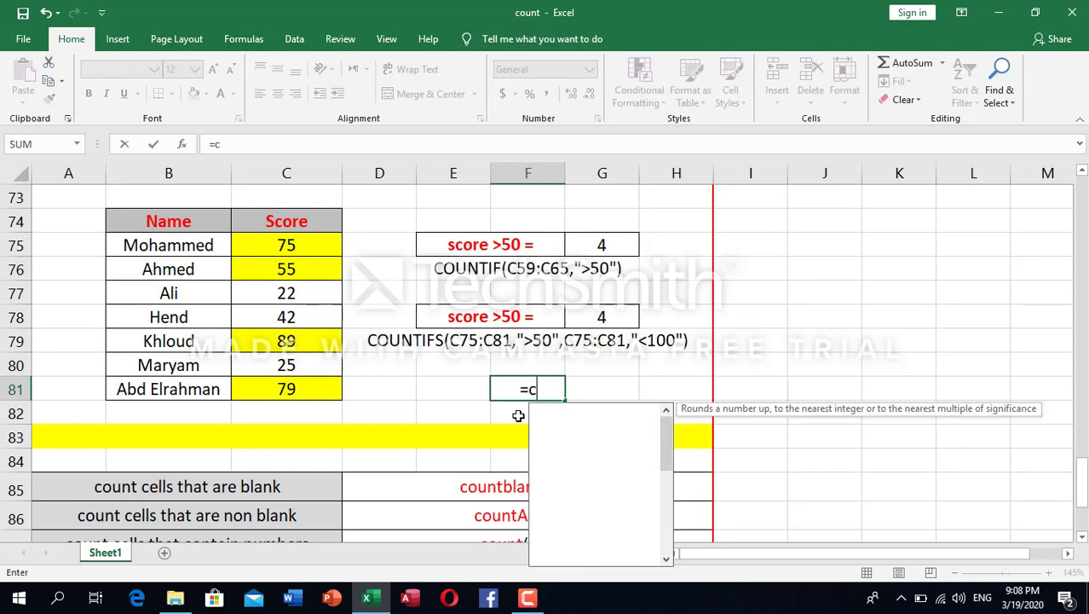
pyautogui.write('ountif')
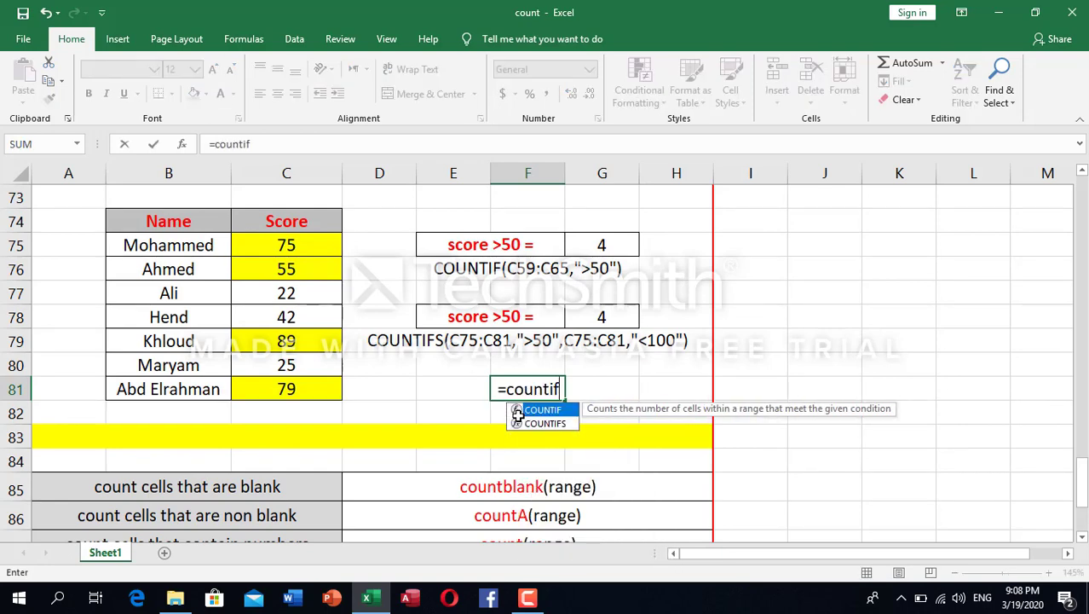
pyautogui.write('s(')
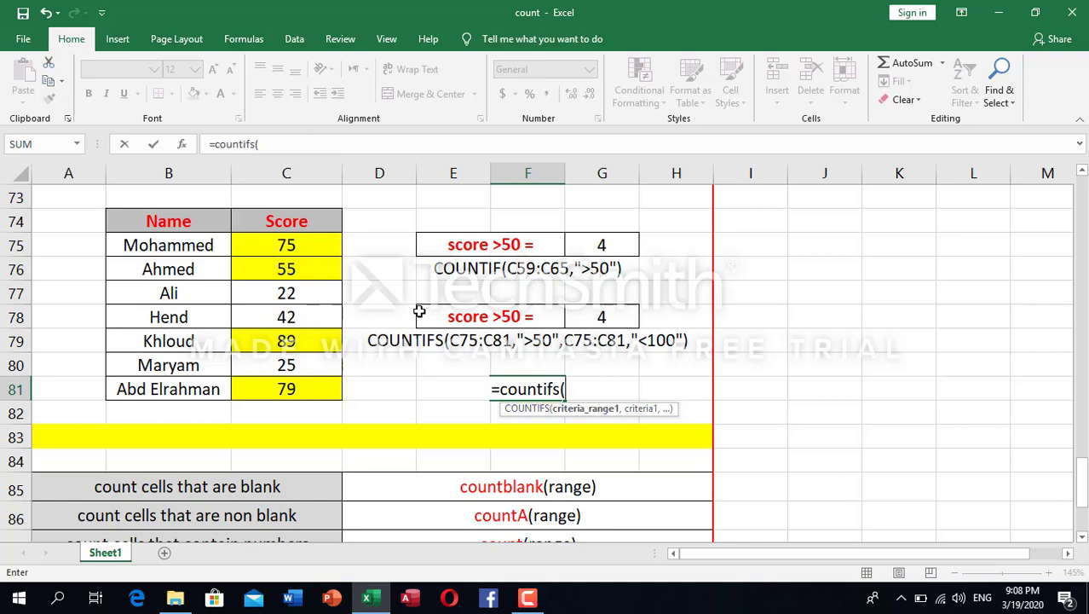
pyautogui.moveTo(333, 243); pyautogui.dragTo(311, 388)
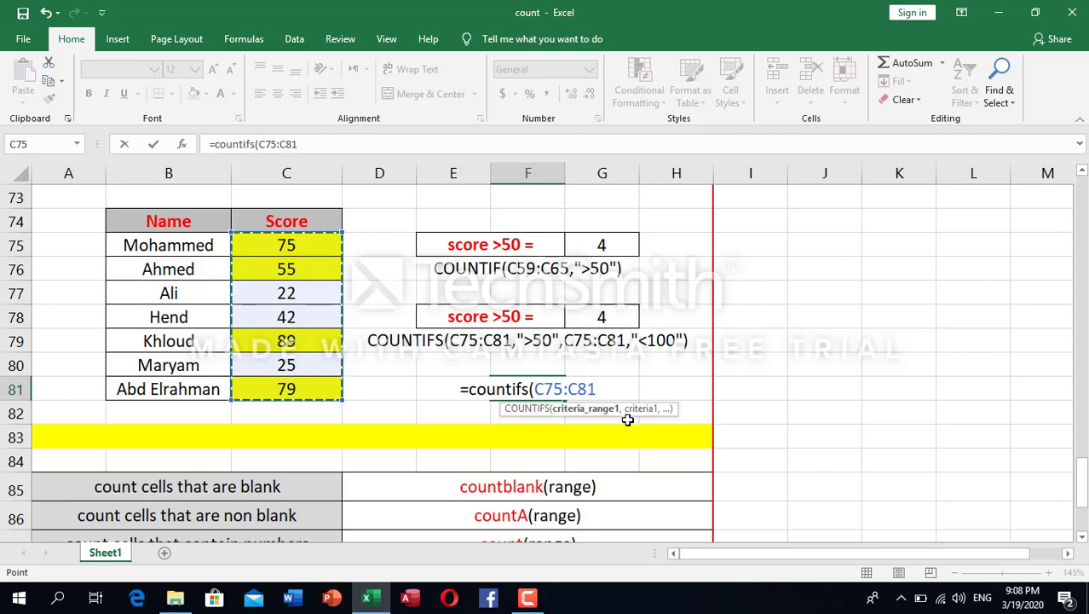
pyautogui.write(',')
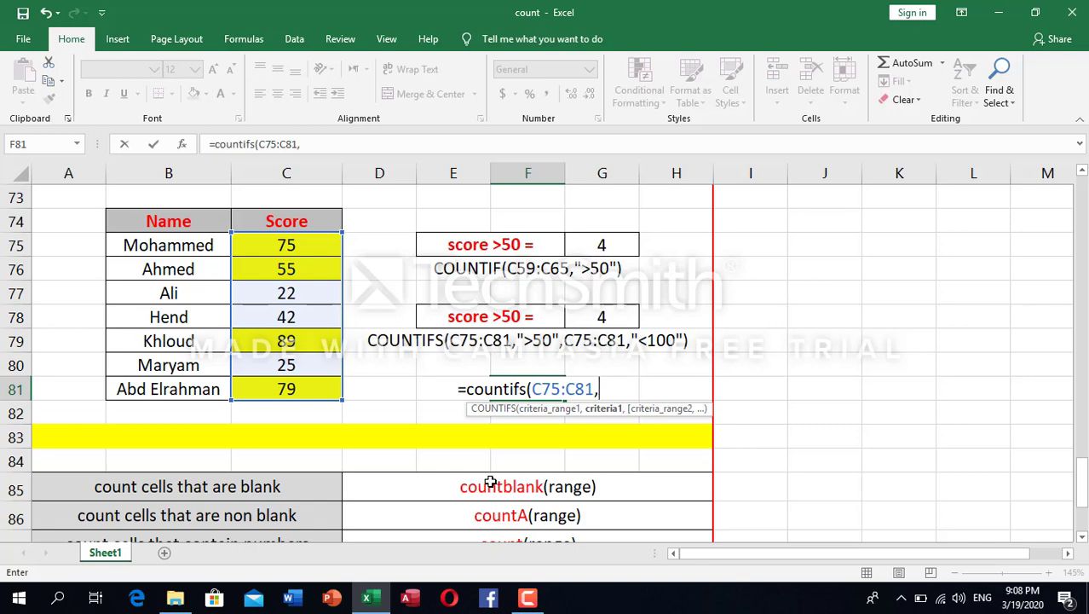
pyautogui.write('"')
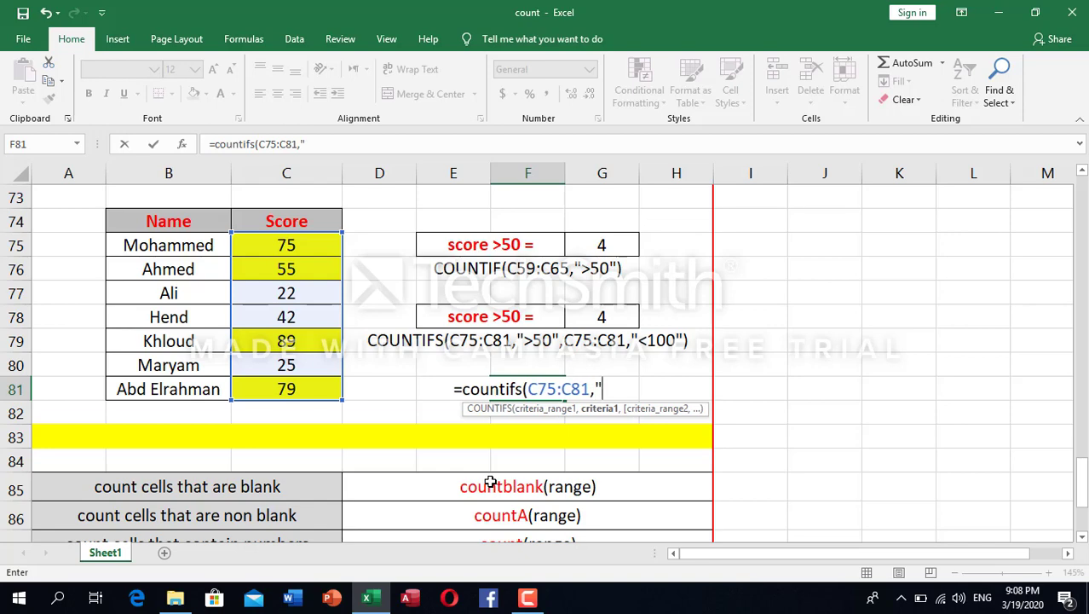
pyautogui.write('>50"')
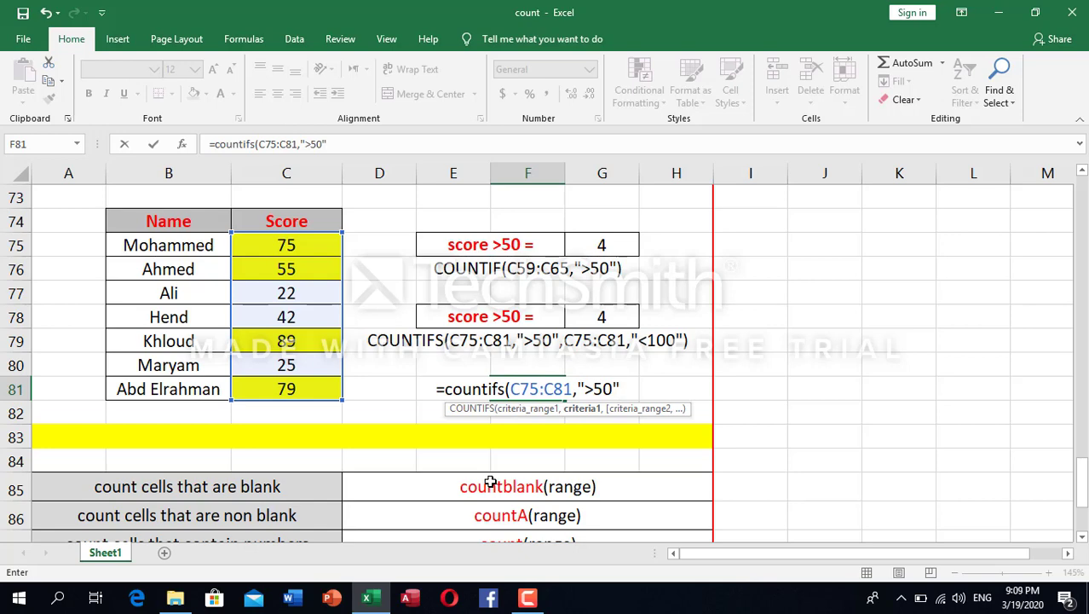
# Complete the F81 COUNTIFS formula with C75:C81 as the second criteria range and "<100" as its criterion, enter it and reselect the cell.
pyautogui.write(',')
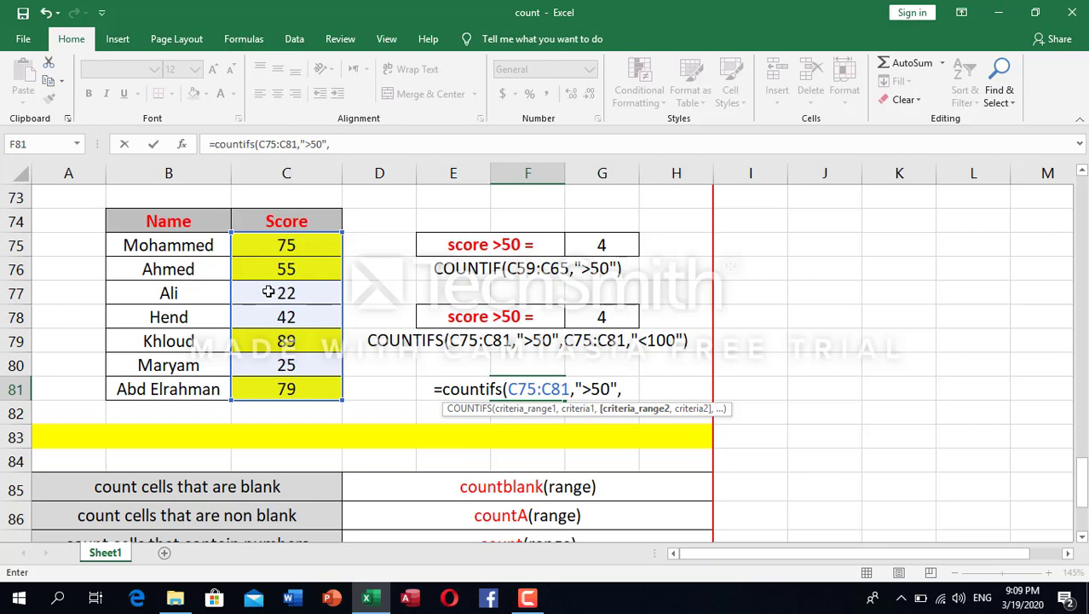
pyautogui.click(316, 251)
pyautogui.moveTo(315, 252); pyautogui.dragTo(293, 385)
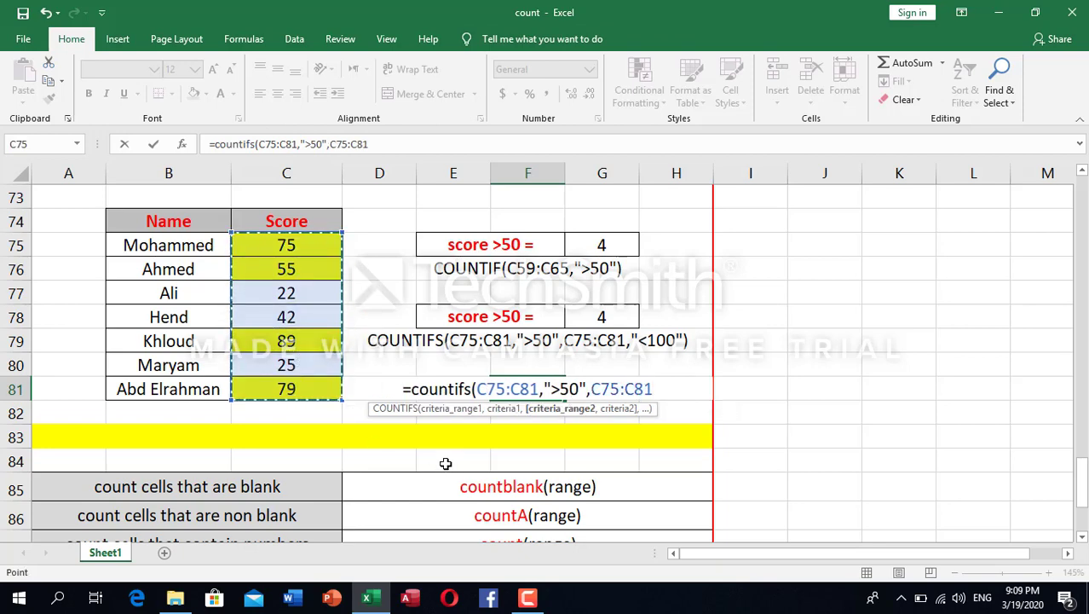
pyautogui.write(',')
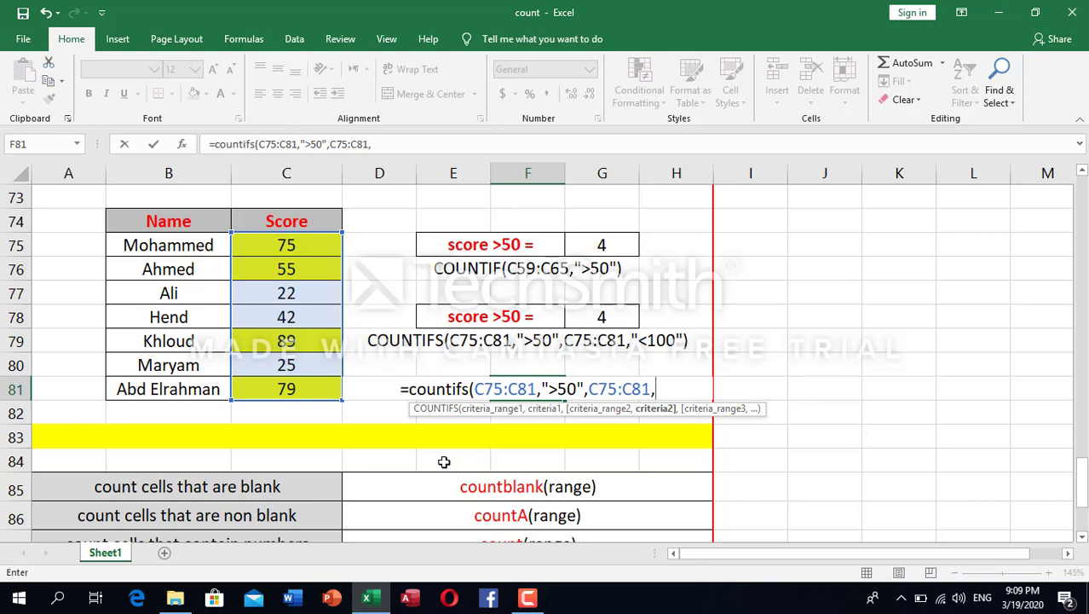
pyautogui.write('"')
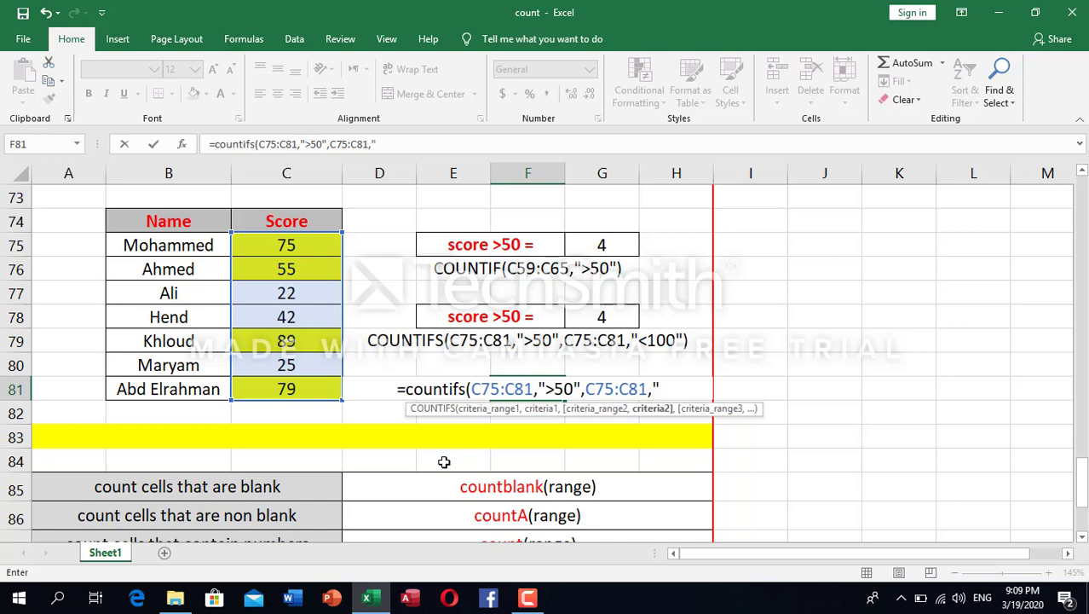
pyautogui.write('<100')
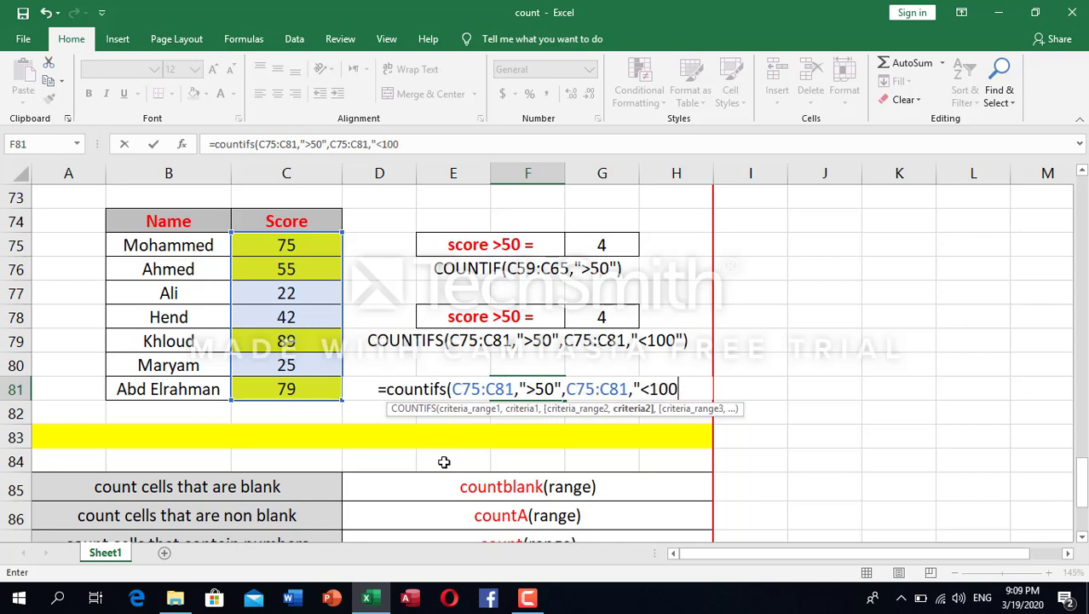
pyautogui.write('"')
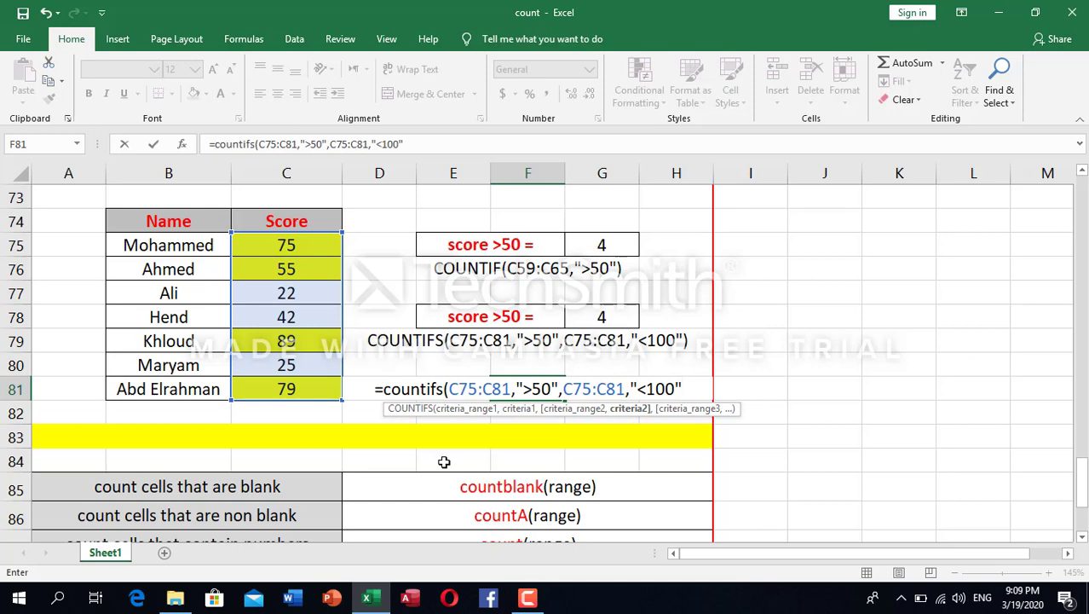
pyautogui.write(')')
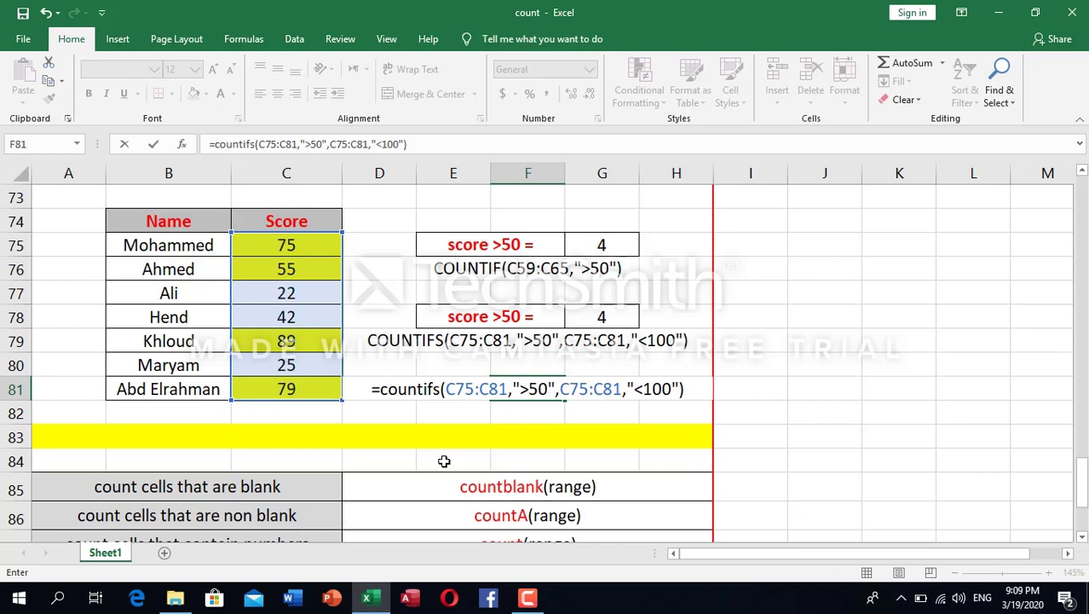
pyautogui.press('Return')
pyautogui.click(542, 383)
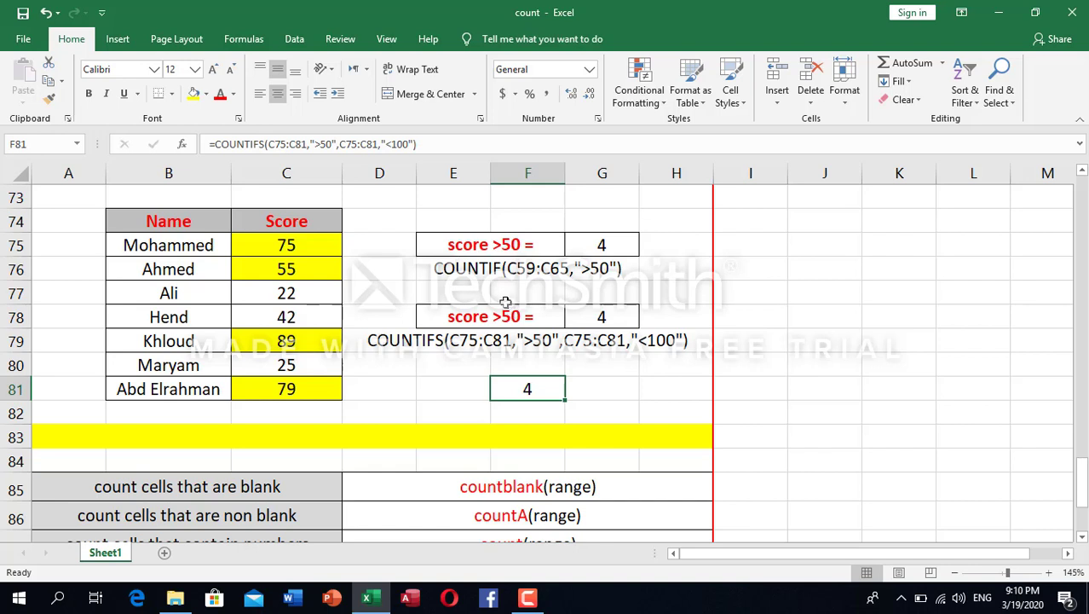
# Extend the label in E78 with the second condition so it reads "score >50,<100 =".
pyautogui.doubleClick(519, 317)
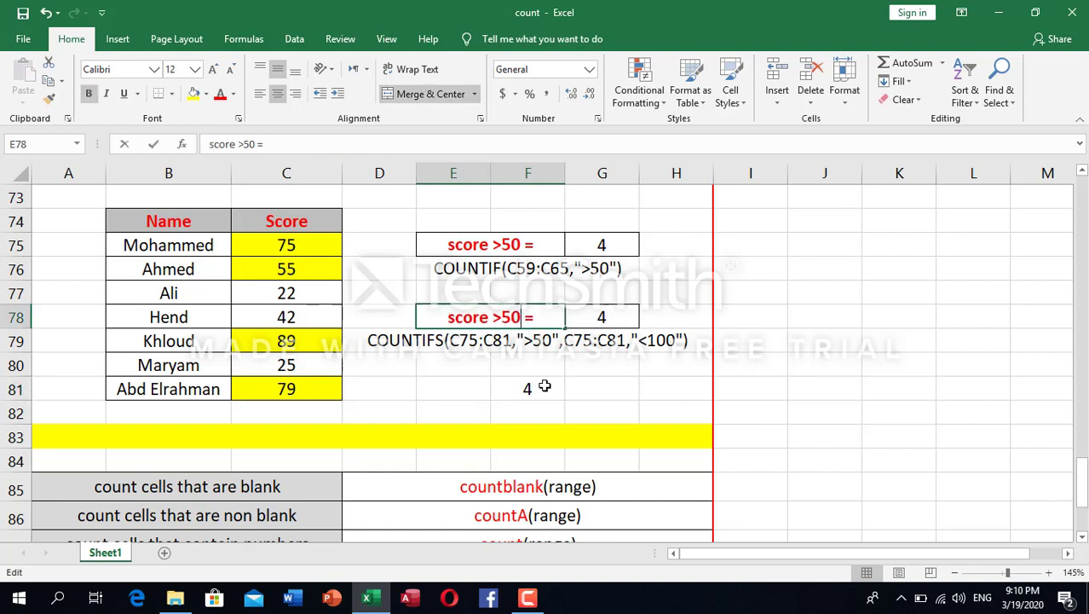
pyautogui.write(',')
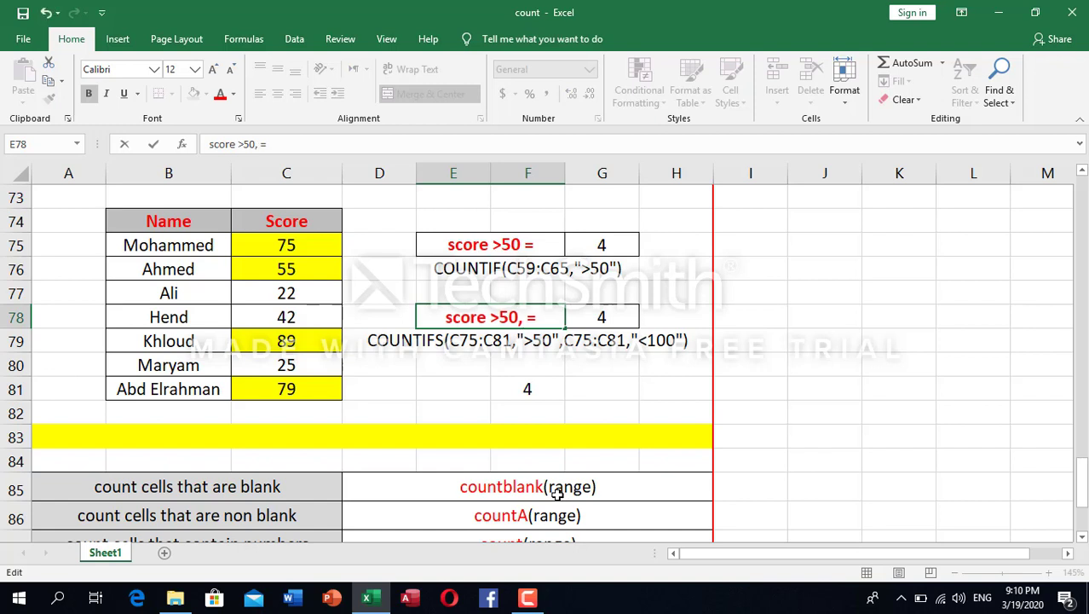
pyautogui.write('<100')
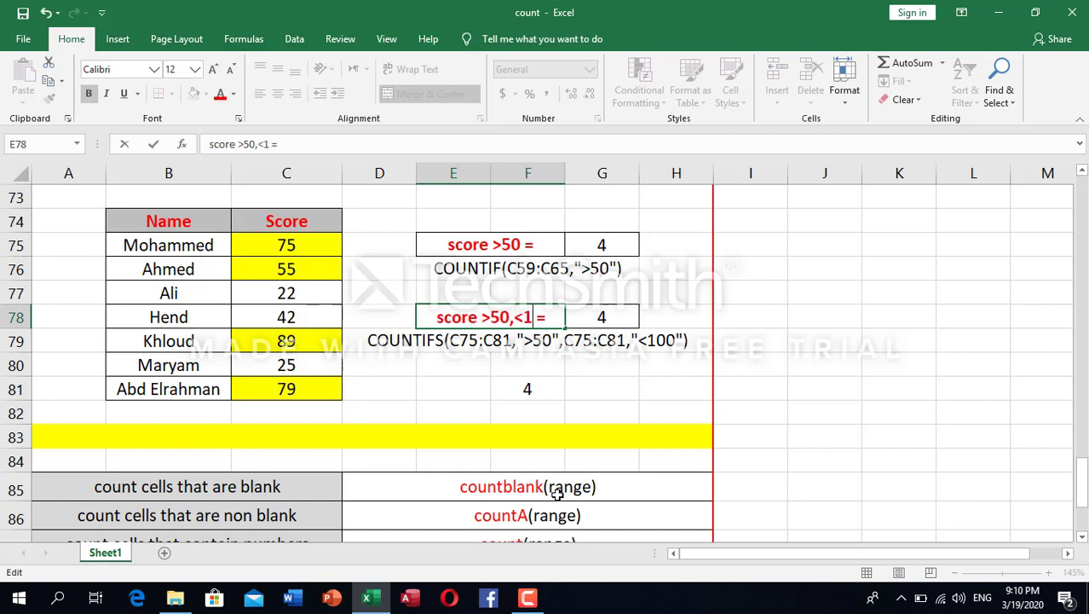
pyautogui.click(572, 363)
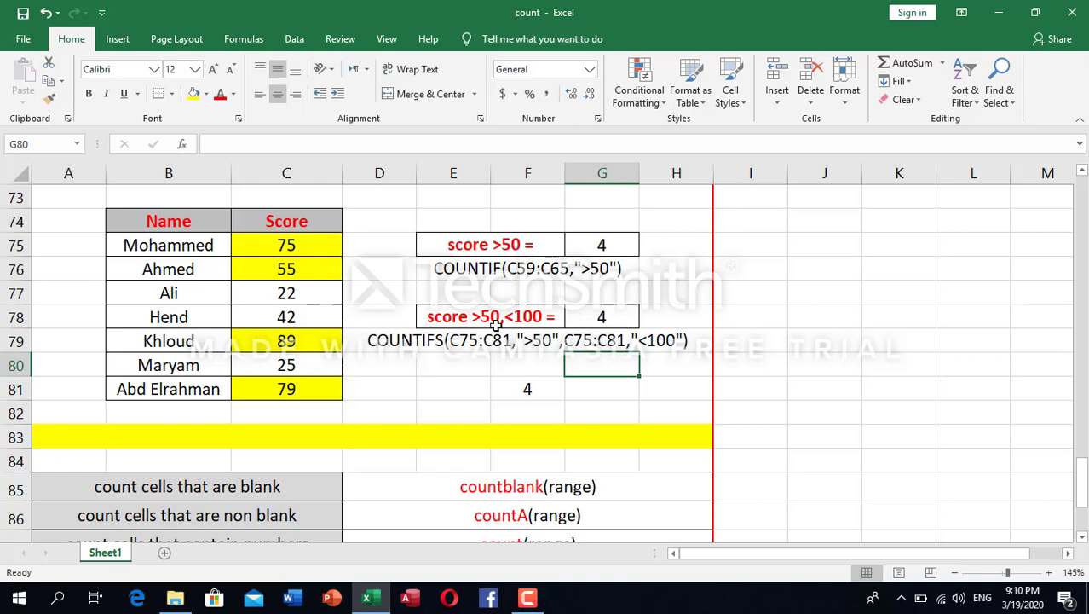
# Review the summary table below the examples that pairs each counting task with its function syntax.
pyautogui.scroll(-3, 490, 326)
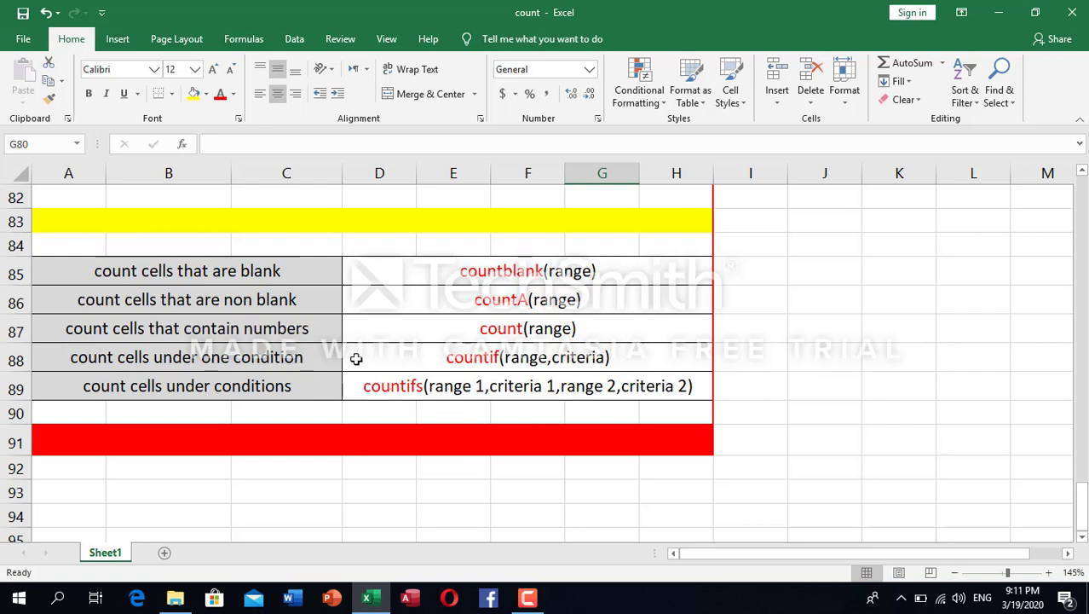
pyautogui.click(535, 601)
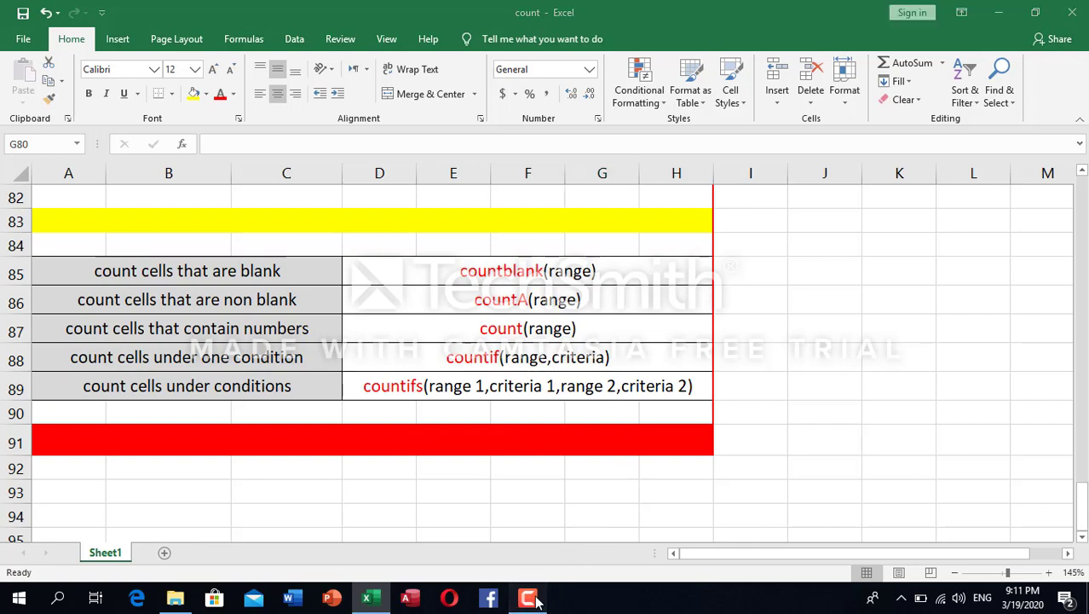